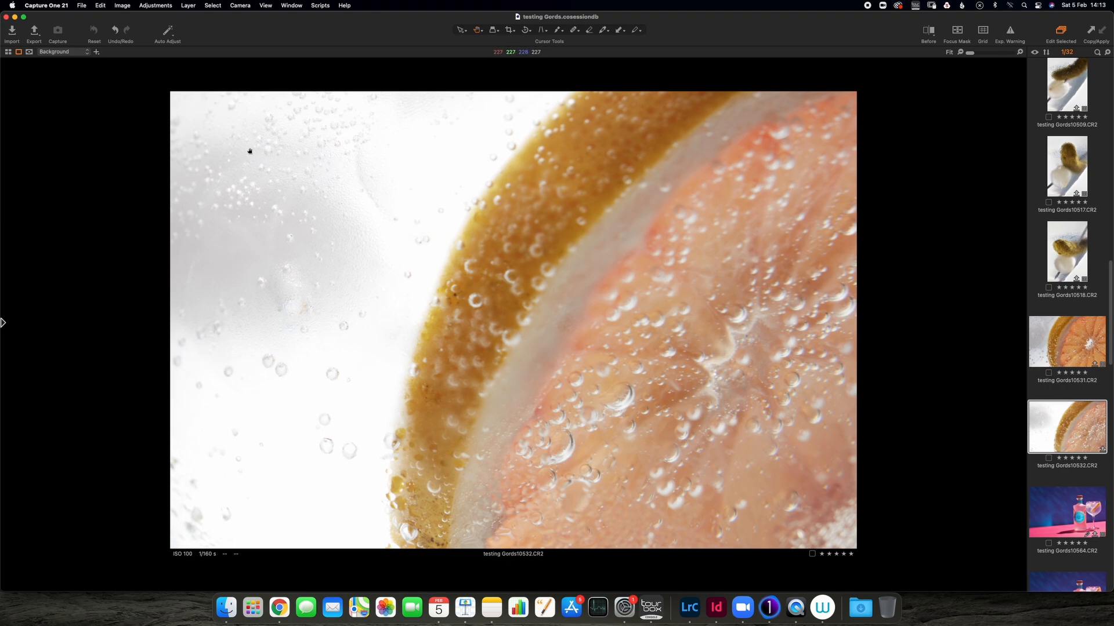
click(13, 321)
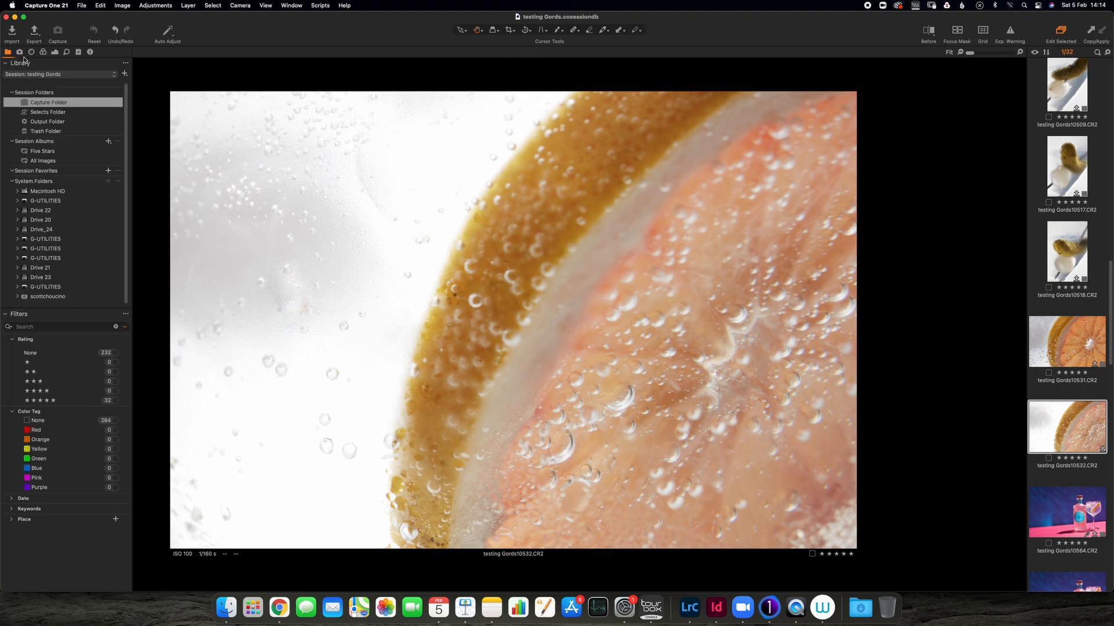
click(20, 52)
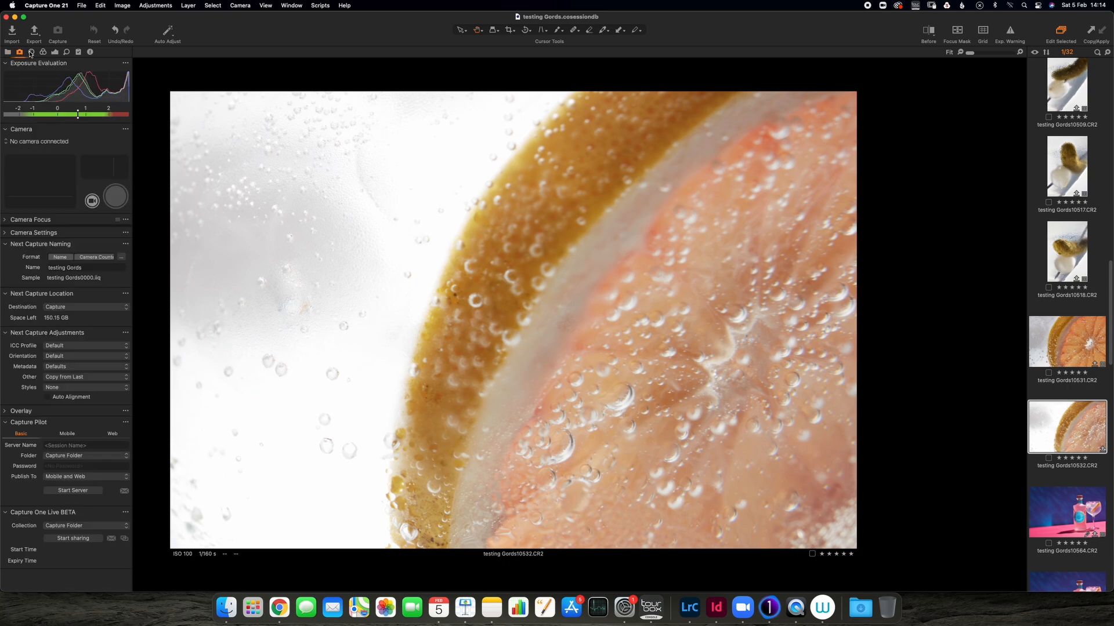
click(32, 52)
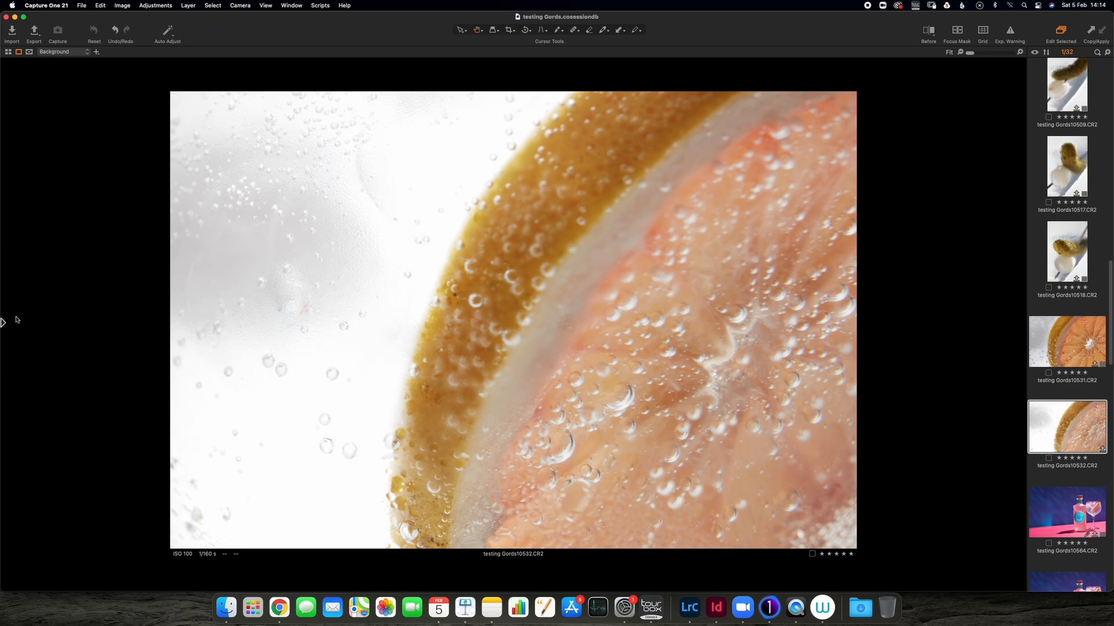
Adjust the photo's RGB Levels, setting the shadow point to 21 and the midtone to 0.03.
mouse_move(3, 325)
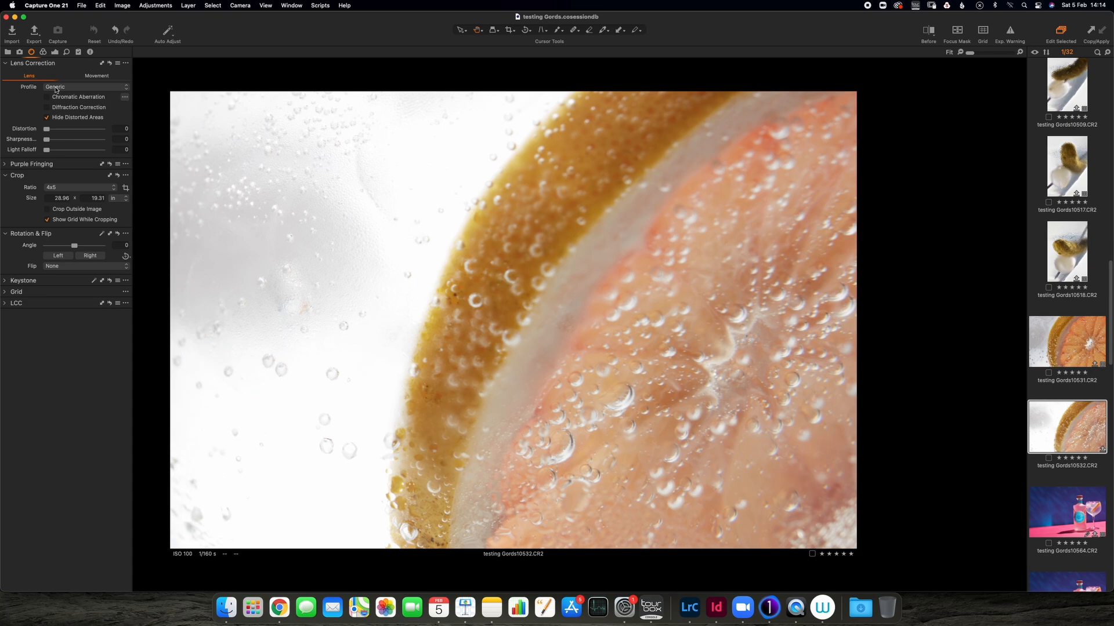
click(43, 52)
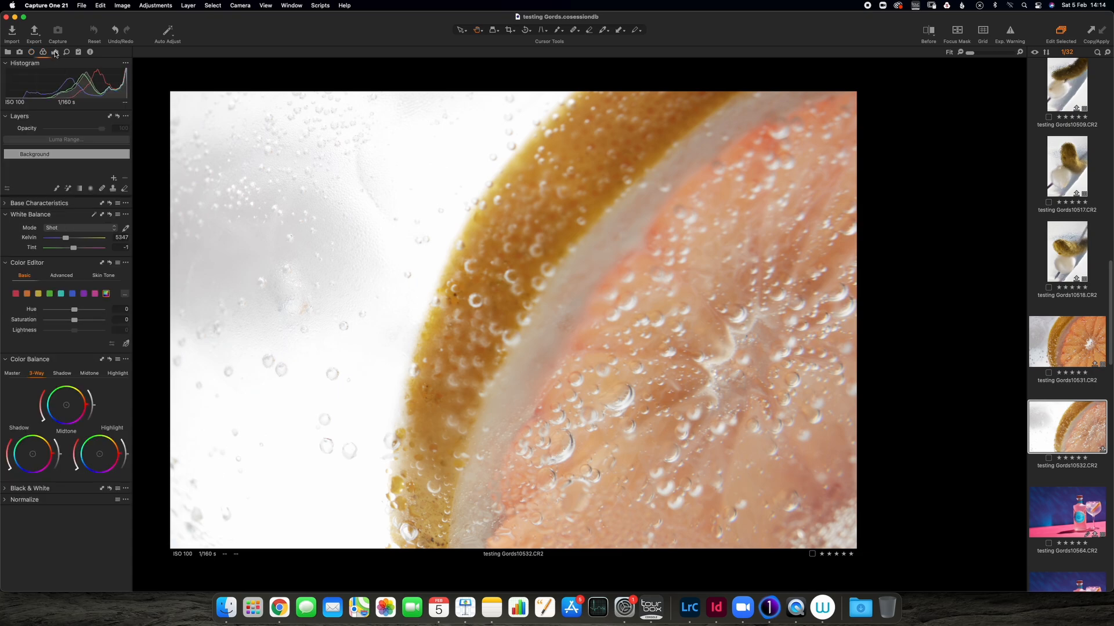
click(55, 52)
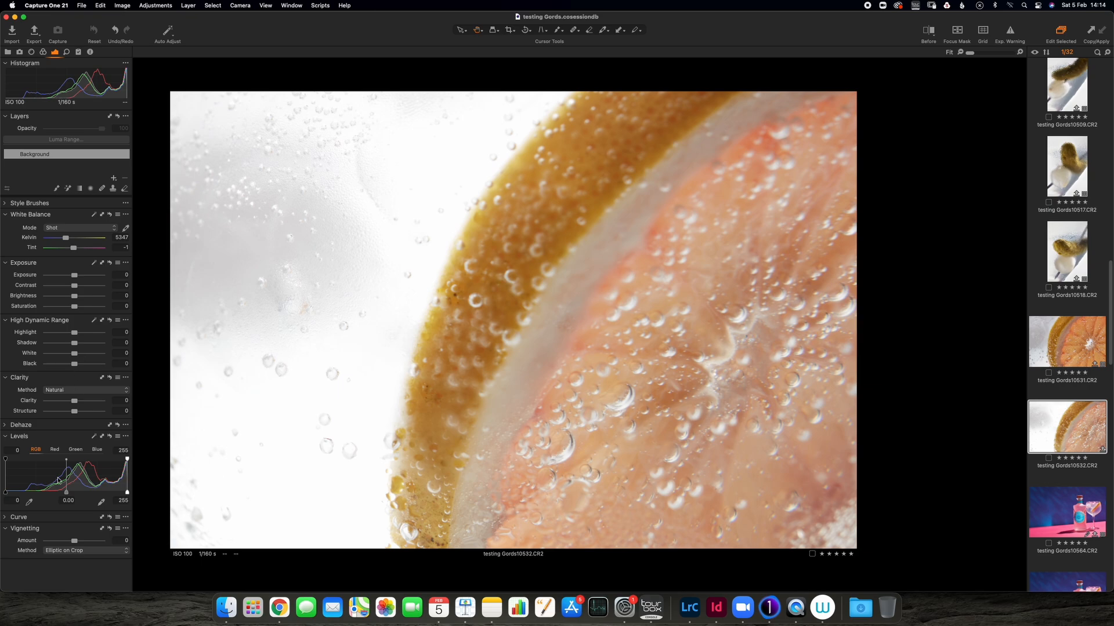
drag(6, 493, 25, 500)
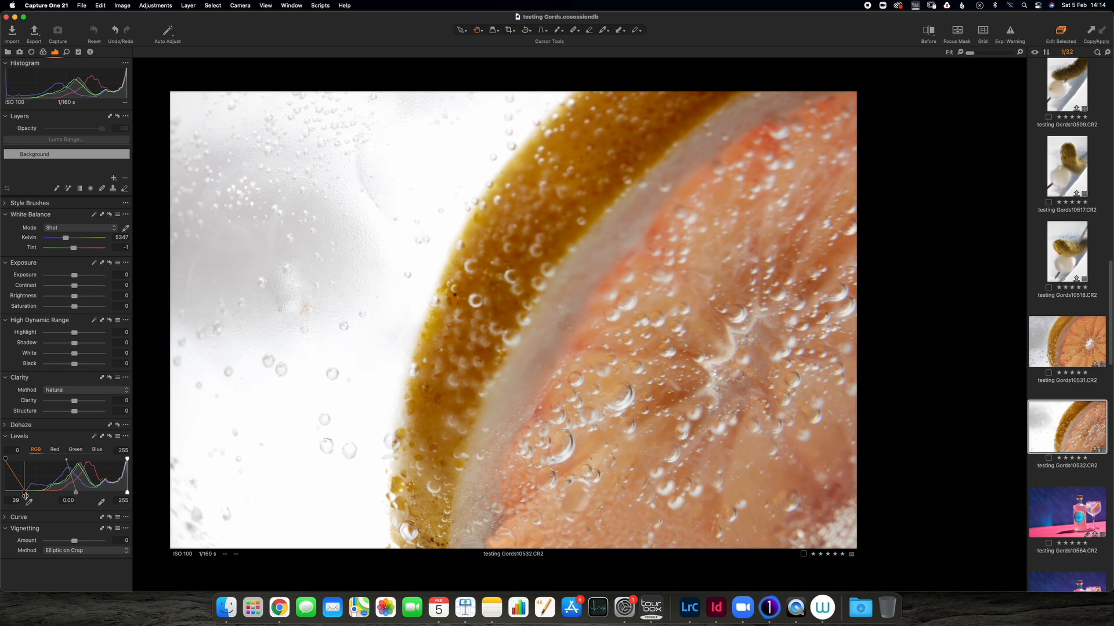
drag(25, 494, 15, 496)
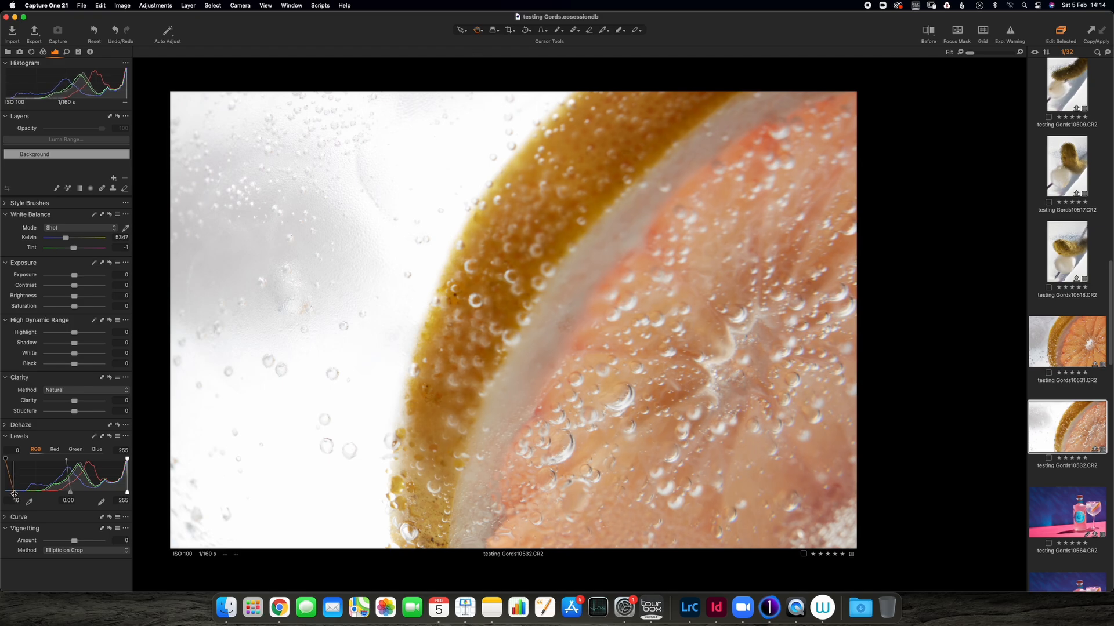
mouse_move(15, 493)
mouse_down()
mouse_move(4, 493)
mouse_move(13, 493)
mouse_up()
drag(12, 493, 10, 492)
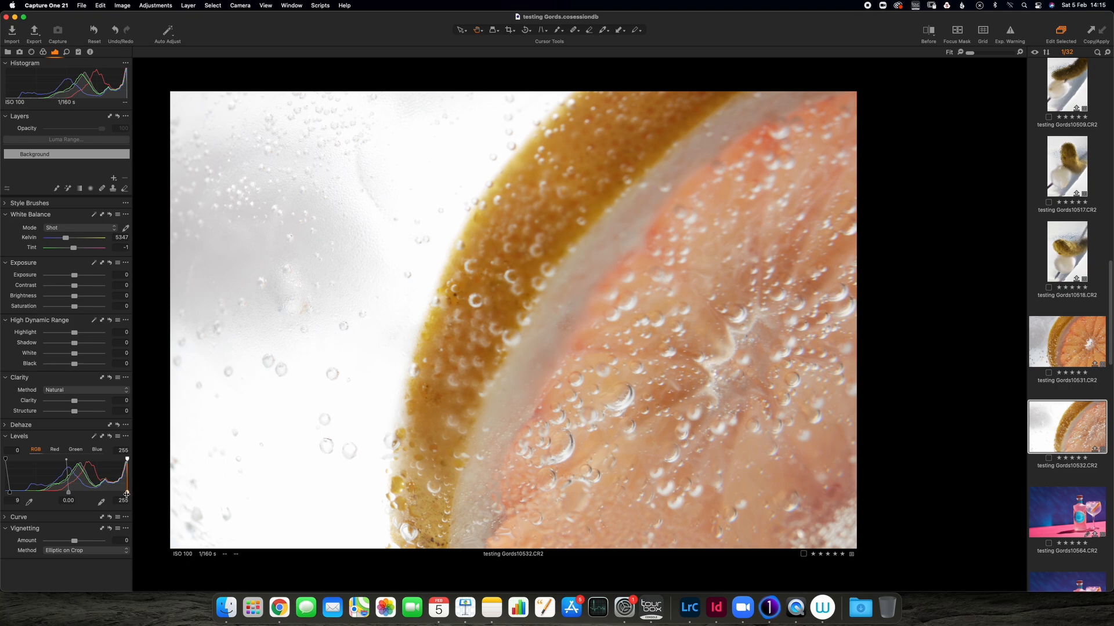
drag(127, 494, 173, 494)
key(super+t)
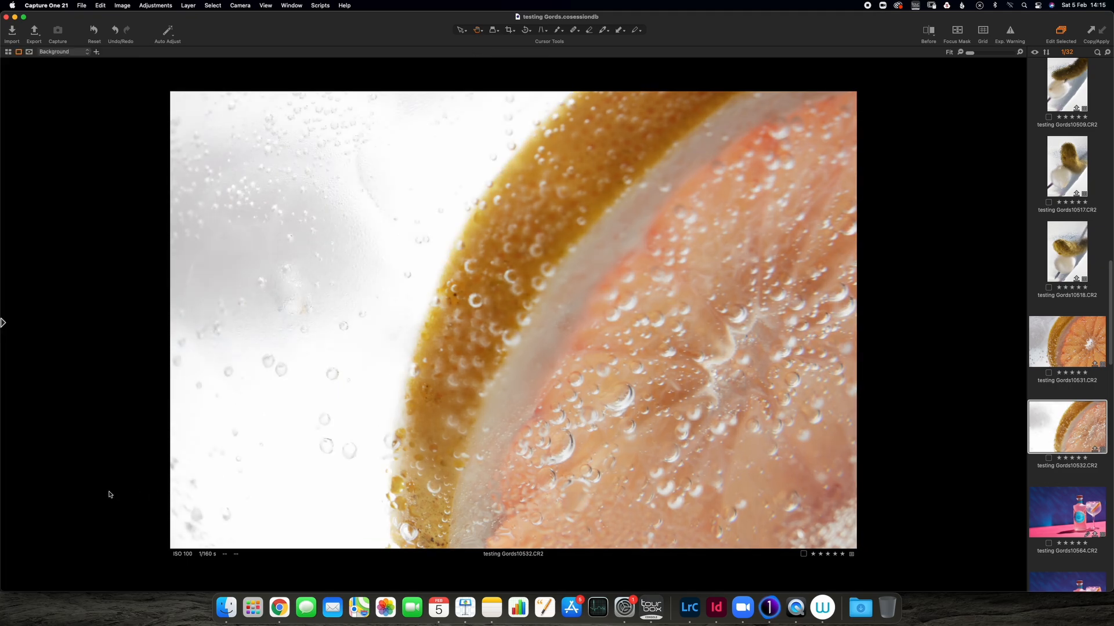
key(super+t)
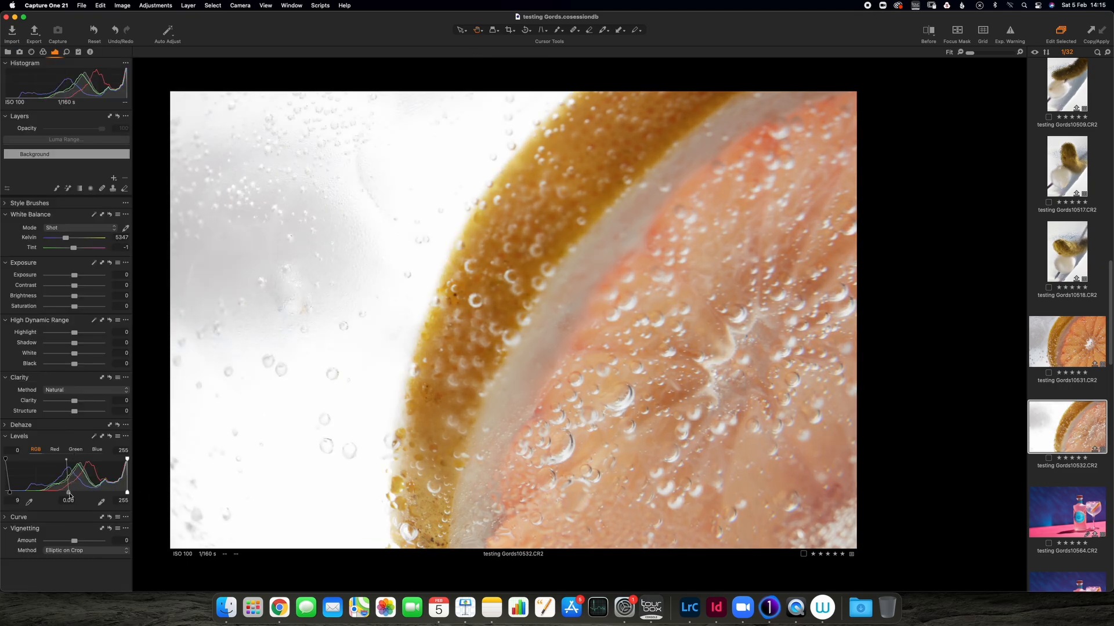
drag(69, 493, 16, 492)
key(super+t)
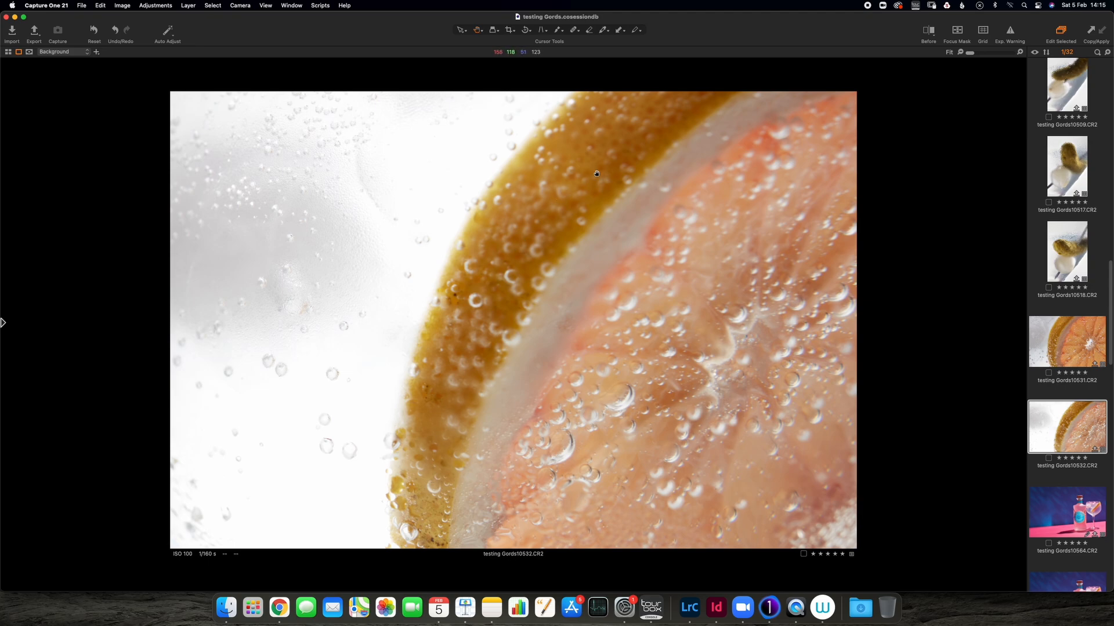
Try the background layer's High Dynamic Range Highlight at -100, bringing it back up to -3.
mouse_move(3, 323)
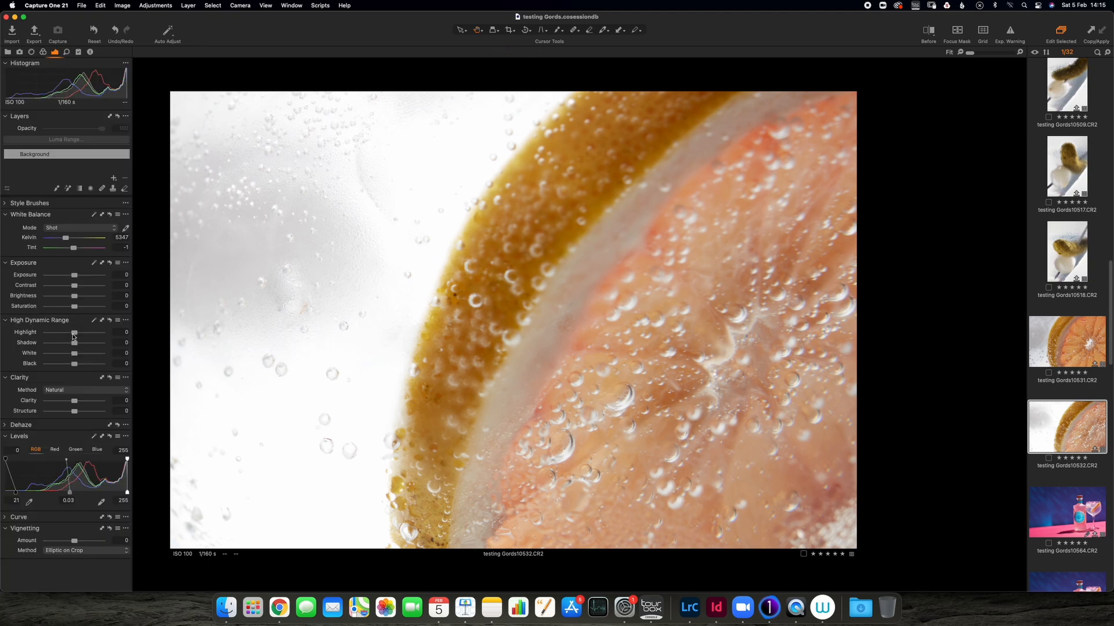
drag(74, 333, 39, 332)
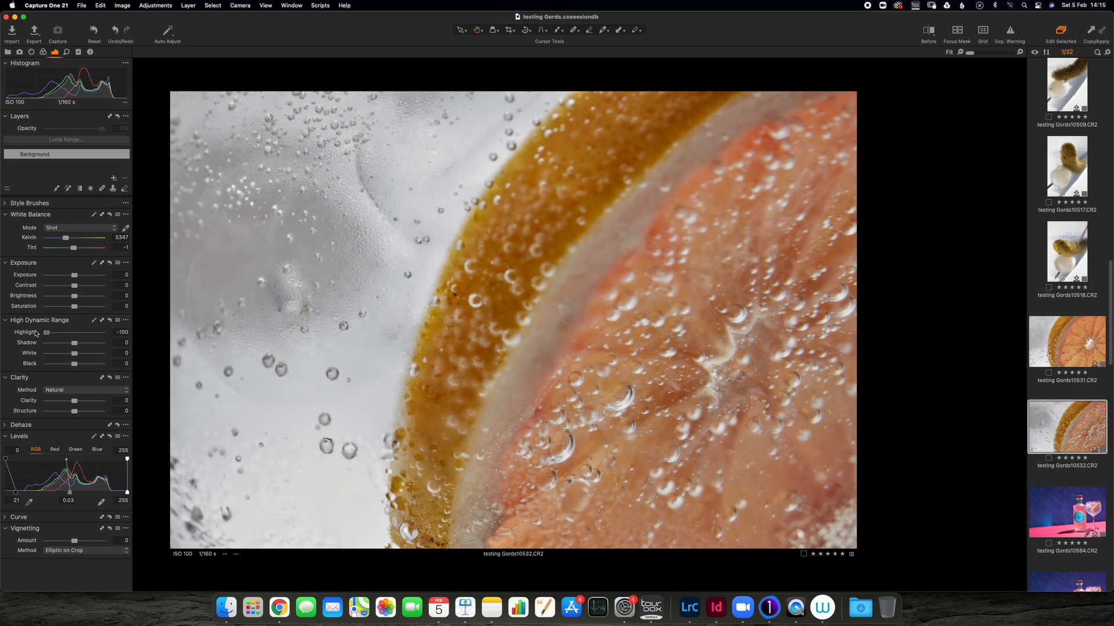
drag(39, 333, 72, 337)
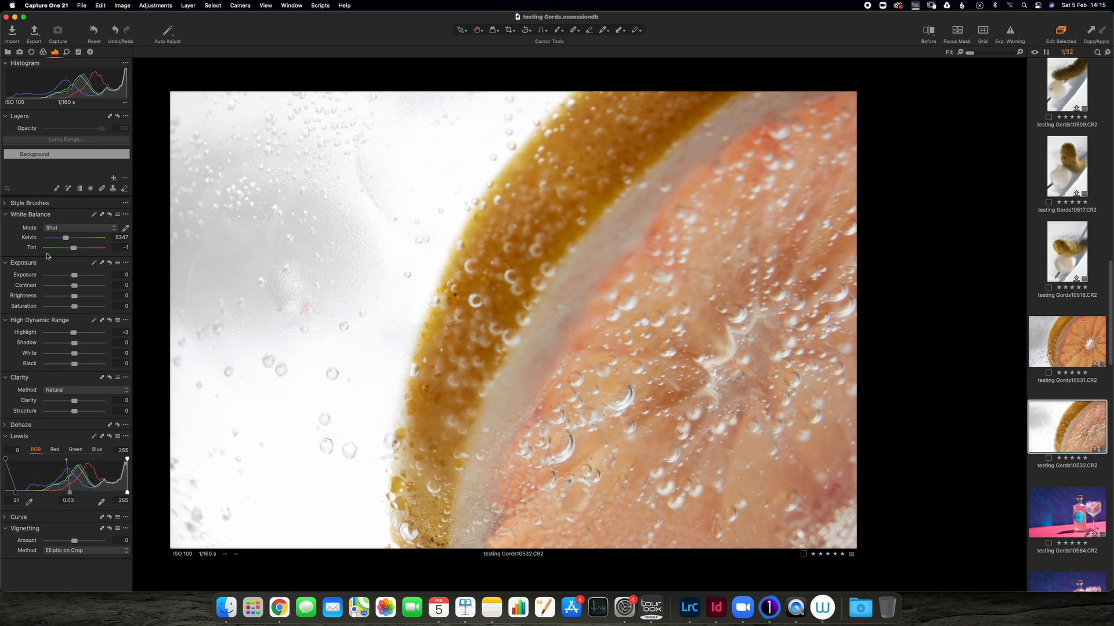
click(44, 204)
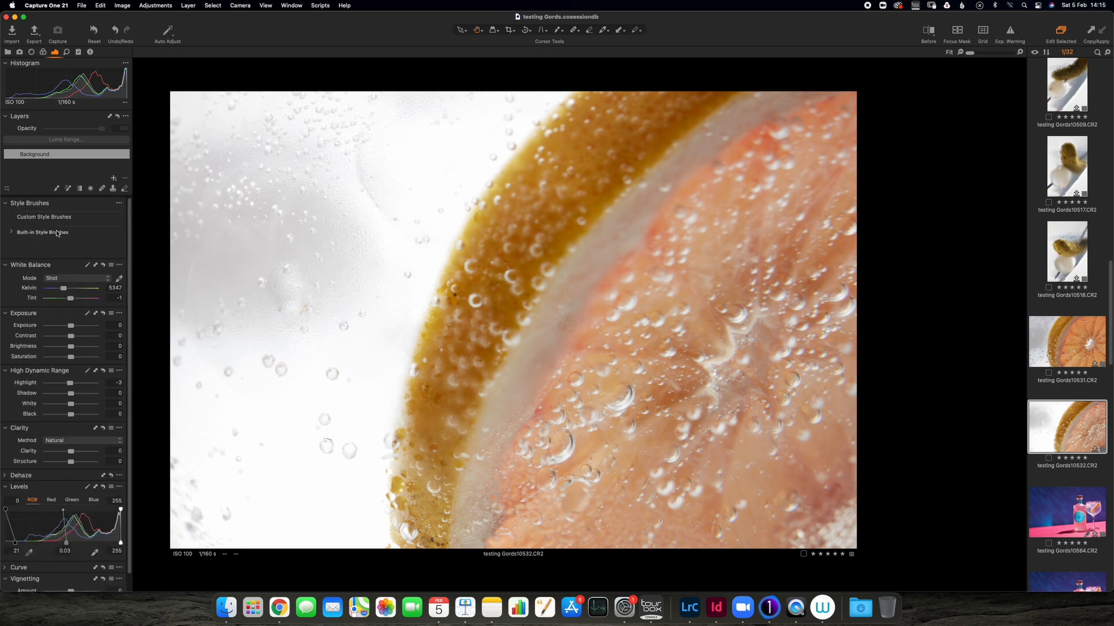
Paint an adjustment layer mask over the white bubbly area beside the citrus slice with an enlarged Draw Mask brush.
key(super+t)
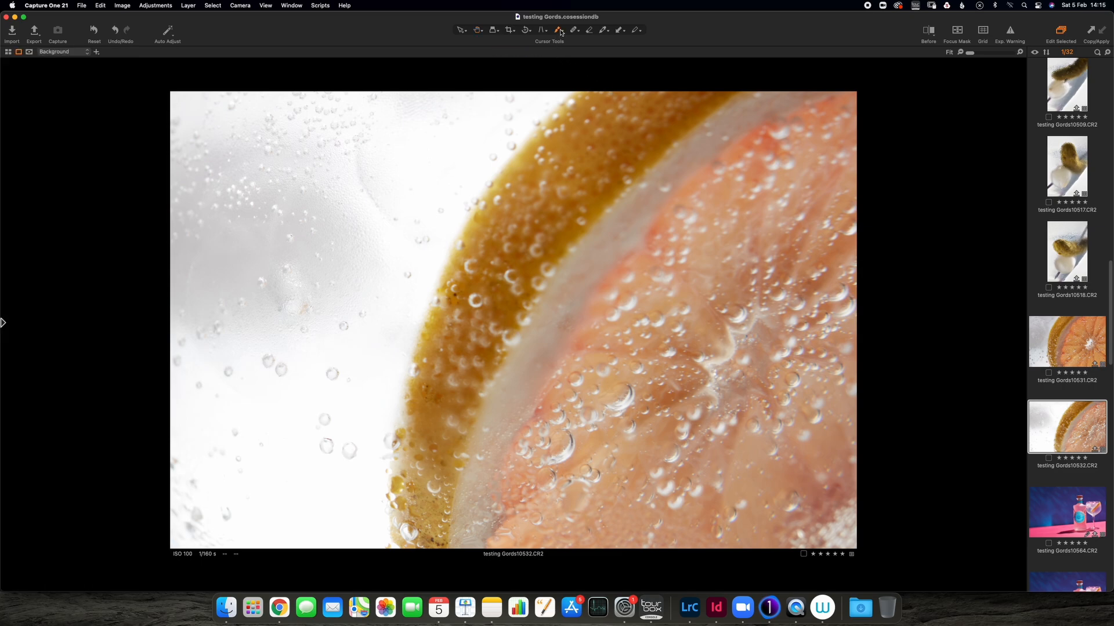
click(561, 33)
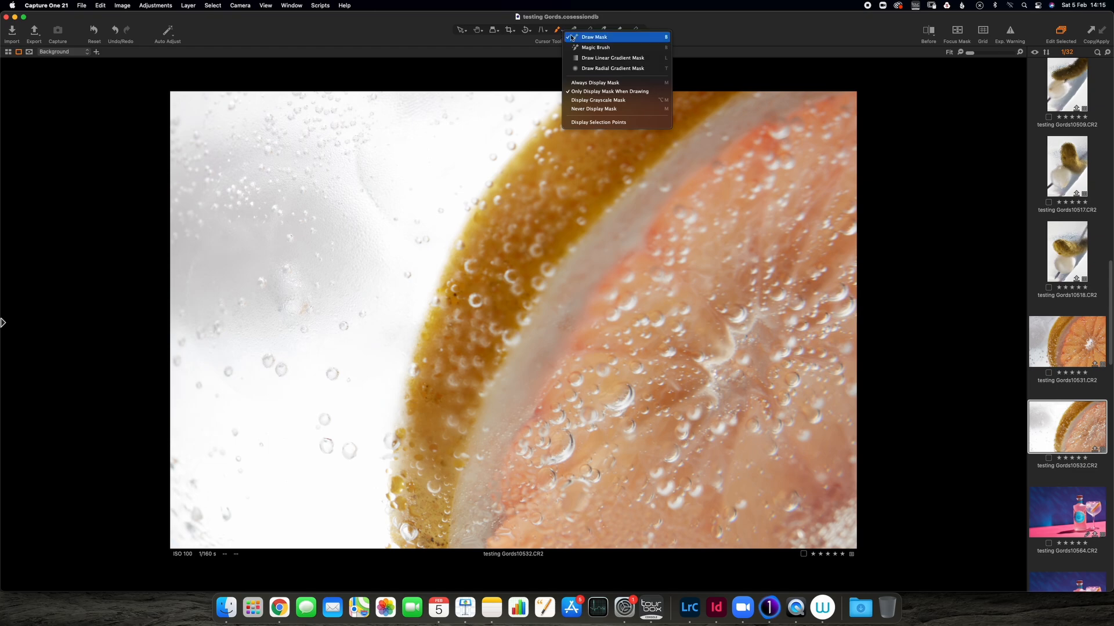
click(574, 38)
scroll(408, 161, up, 3)
scroll(407, 162, down, 3)
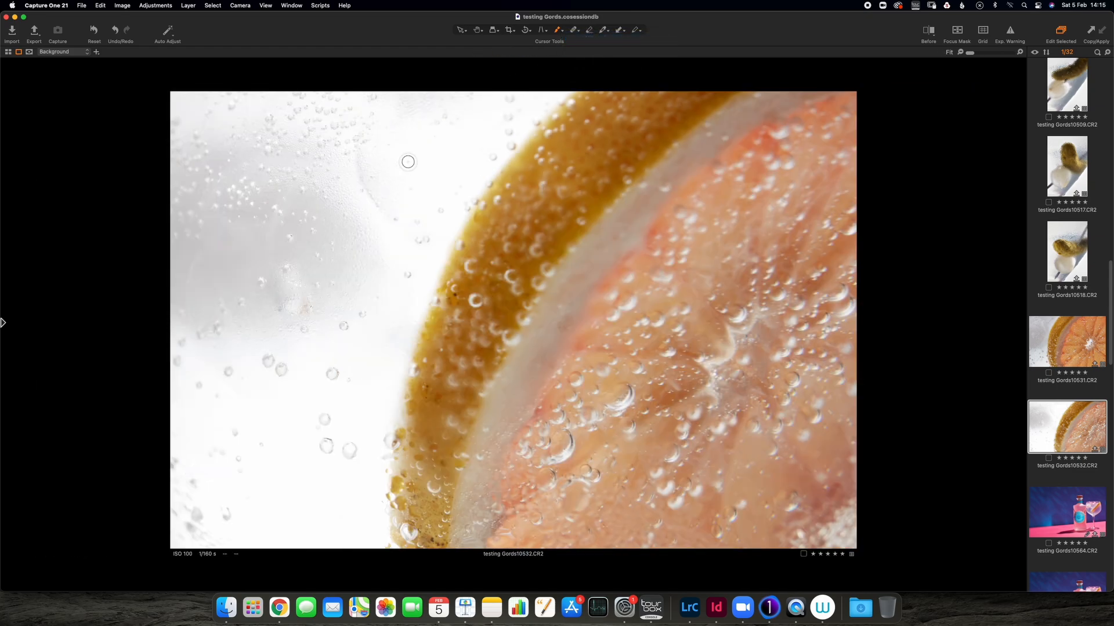
scroll(408, 162, up, 1)
scroll(406, 161, up, 1)
scroll(398, 160, down, 1)
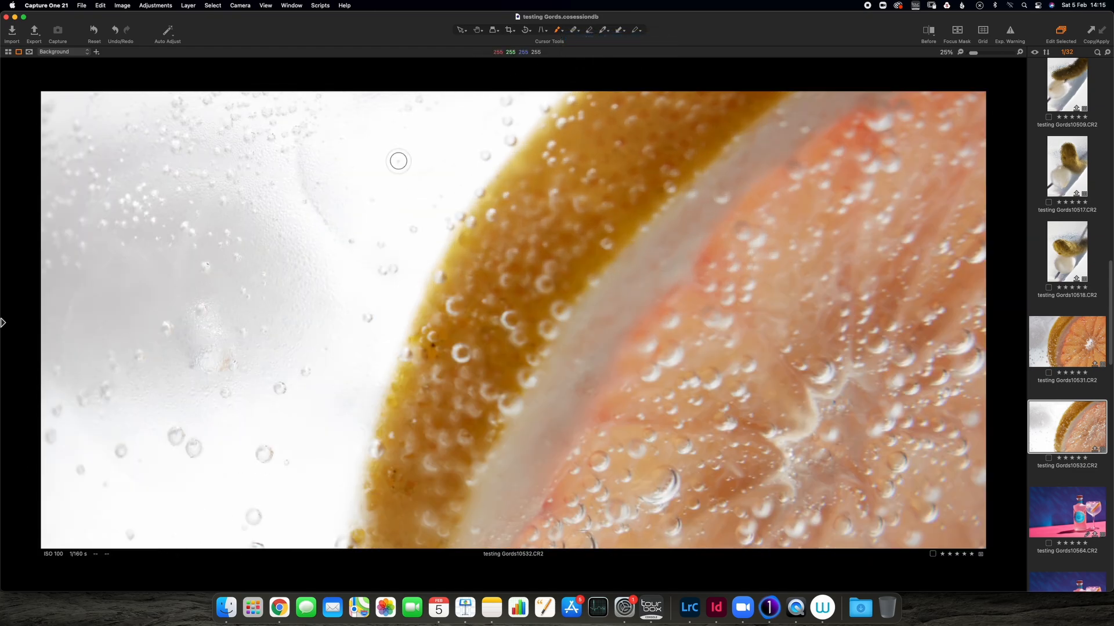
scroll(369, 186, down, 1)
scroll(369, 186, up, 1)
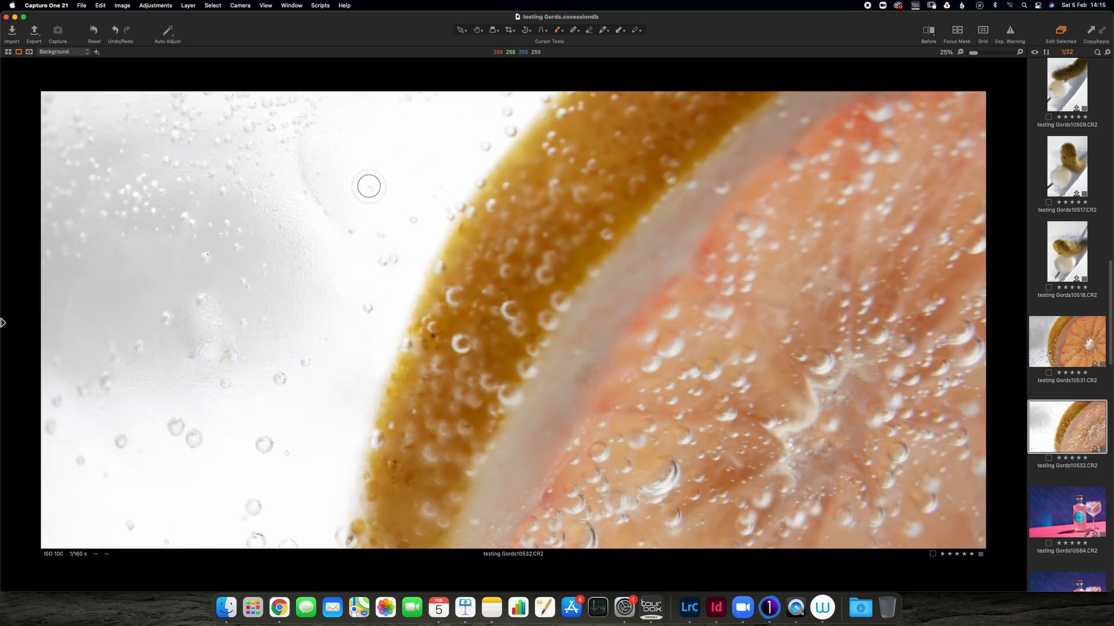
key(bracketright)
key(bracketright)
key(bracketright)
key(bracketright)
key(bracketright)
key(bracketright)
key(bracketright)
key(bracketright)
key(bracketright)
key(bracketright)
key(bracketright)
key(bracketright)
scroll(325, 229, down, 1)
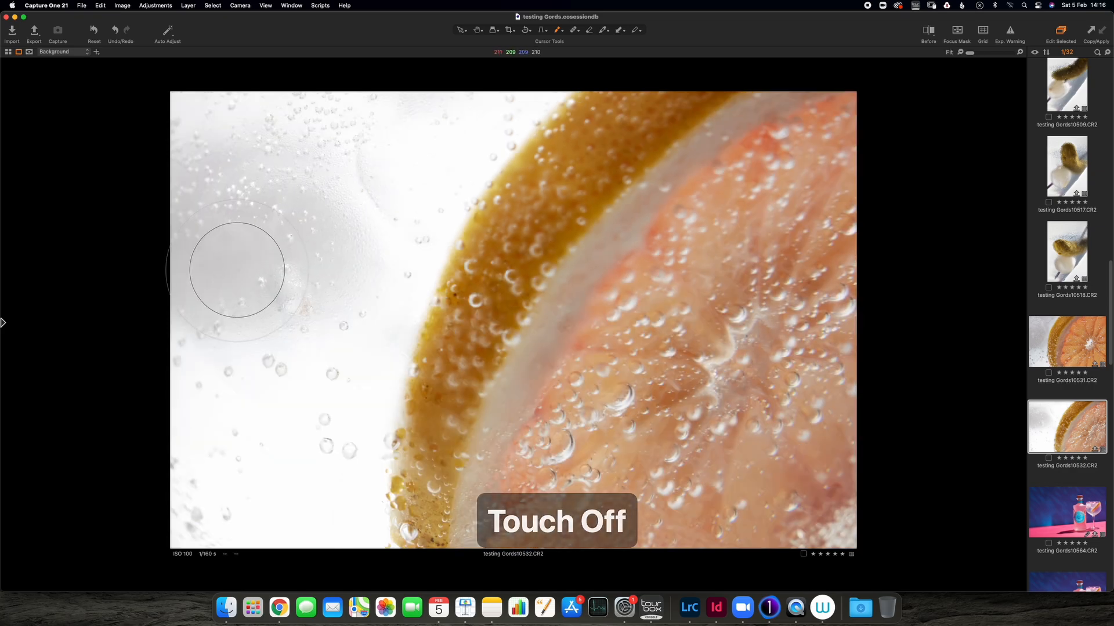
mouse_move(423, 162)
mouse_down()
mouse_move(410, 183)
mouse_move(477, 147)
mouse_move(385, 221)
mouse_move(323, 334)
mouse_move(254, 413)
mouse_move(264, 401)
mouse_move(192, 446)
mouse_move(230, 356)
mouse_move(166, 369)
mouse_move(156, 391)
mouse_move(304, 343)
mouse_move(268, 423)
mouse_move(294, 467)
mouse_move(302, 418)
mouse_move(335, 492)
mouse_move(347, 463)
mouse_move(352, 531)
mouse_move(275, 488)
mouse_move(245, 536)
mouse_move(182, 481)
mouse_move(171, 557)
mouse_move(220, 489)
mouse_move(336, 472)
mouse_up()
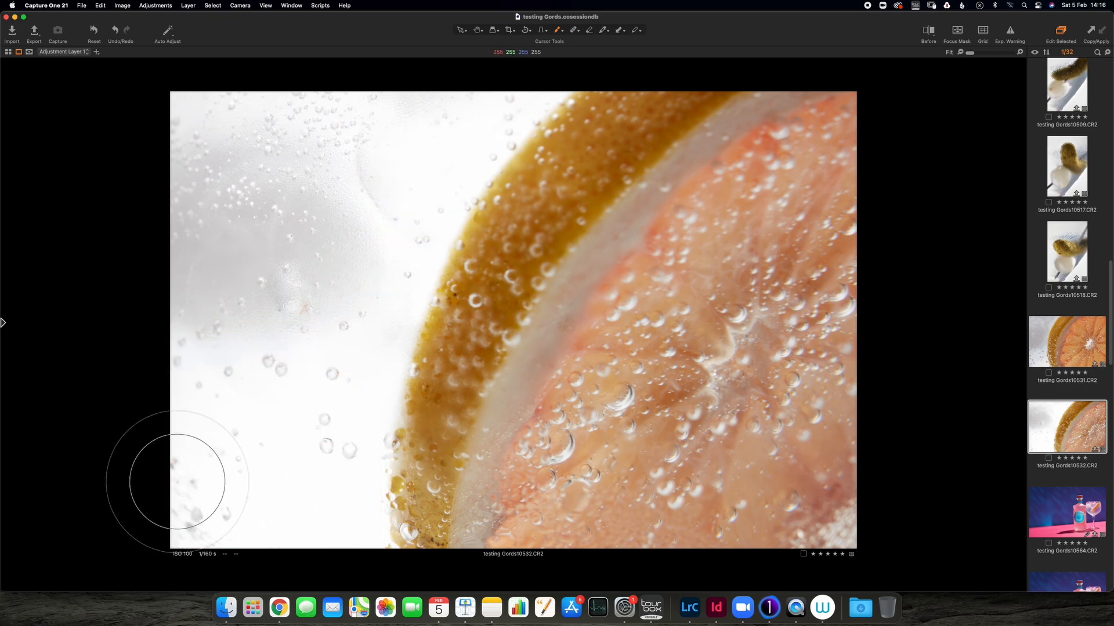
mouse_move(370, 417)
mouse_down()
mouse_move(366, 363)
mouse_move(325, 415)
mouse_move(353, 351)
mouse_move(397, 295)
mouse_move(373, 267)
mouse_move(435, 193)
mouse_move(455, 137)
mouse_move(293, 156)
mouse_move(209, 116)
mouse_move(328, 104)
mouse_move(321, 112)
mouse_move(436, 111)
mouse_move(348, 127)
mouse_up()
mouse_move(244, 465)
mouse_down()
mouse_move(275, 477)
mouse_move(299, 531)
mouse_move(352, 524)
mouse_move(248, 554)
mouse_move(205, 539)
mouse_move(224, 525)
mouse_move(284, 534)
mouse_move(170, 508)
mouse_move(161, 398)
mouse_up()
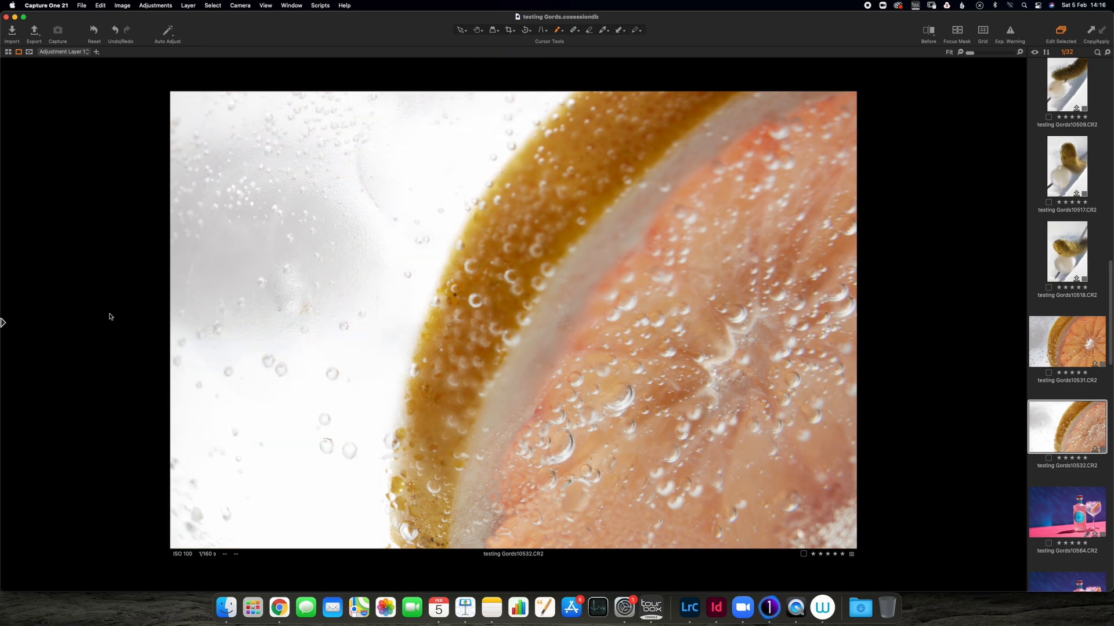
Set the masked adjustment layer's Highlight to -64 and its Structure to 52.
mouse_move(11, 323)
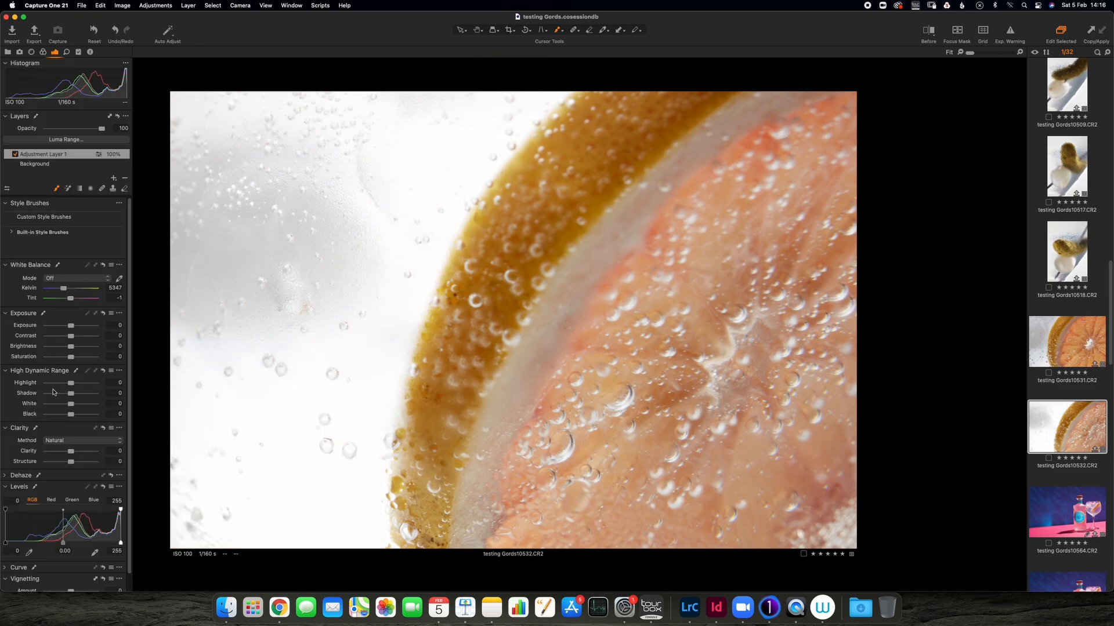
drag(54, 386, 56, 387)
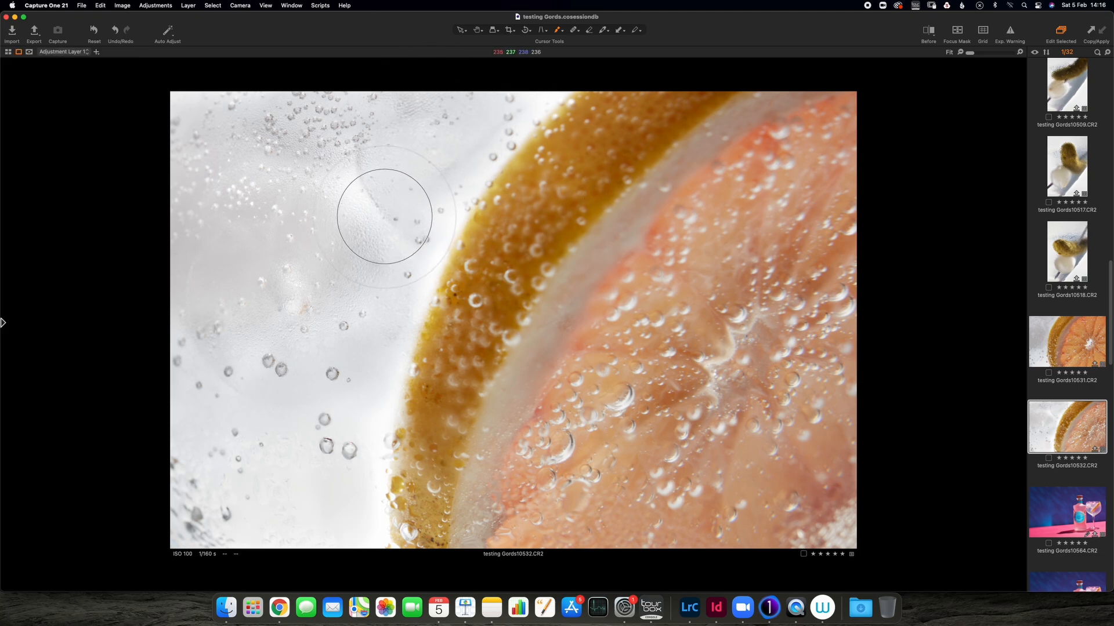
Extend the mask with a smaller brush along the rind's outer edge and over missed patches of the white area.
key(bracketleft)
key(bracketleft)
key(bracketleft)
key(bracketleft)
key(bracketleft)
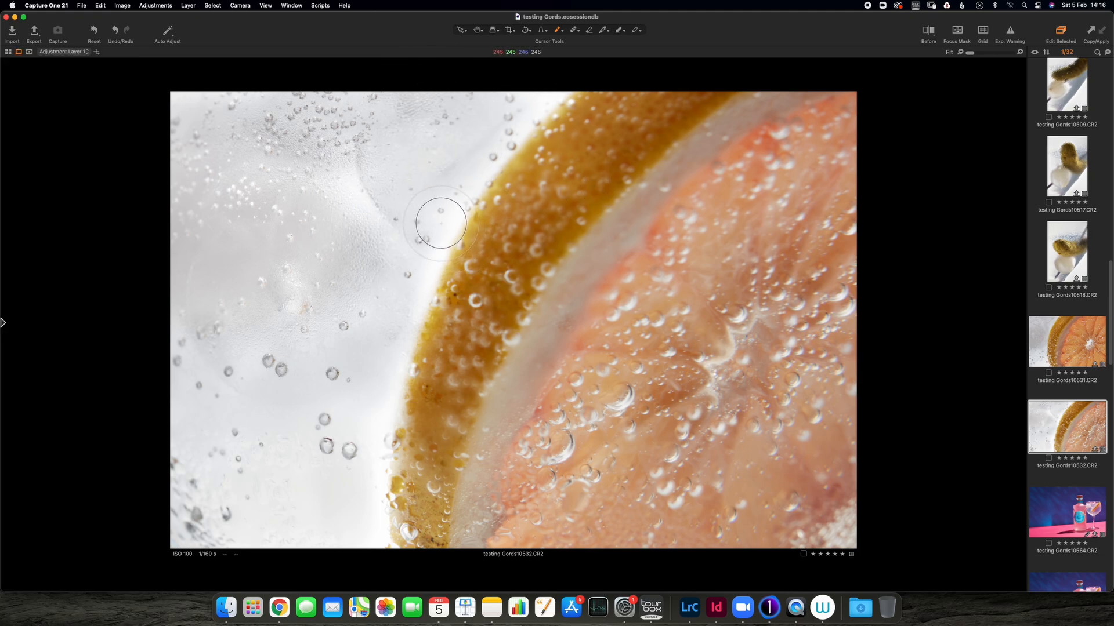
mouse_move(439, 220)
mouse_down()
mouse_move(435, 241)
mouse_move(474, 195)
mouse_move(449, 210)
mouse_move(461, 197)
mouse_up()
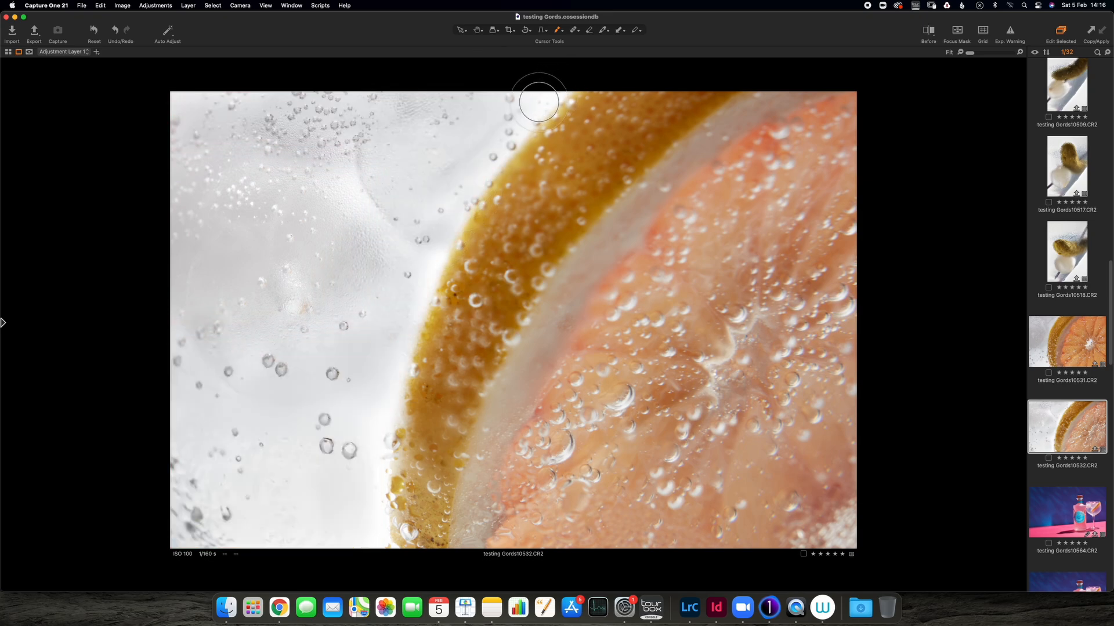
mouse_move(539, 95)
mouse_down()
mouse_move(549, 97)
mouse_move(371, 235)
mouse_up()
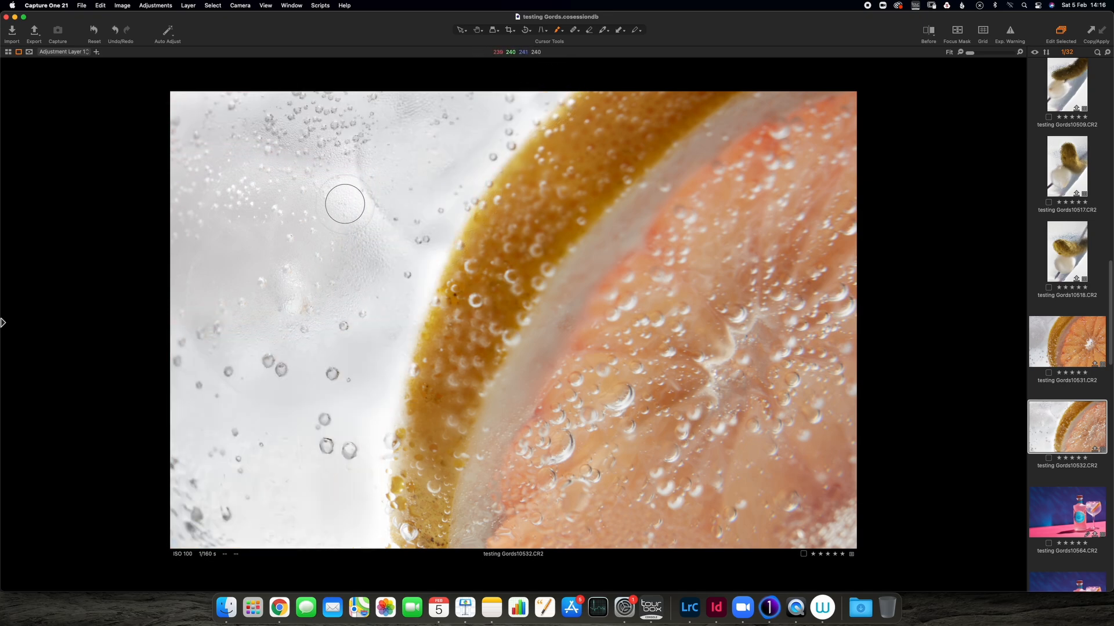
mouse_move(350, 196)
mouse_down()
mouse_move(343, 179)
mouse_move(369, 201)
mouse_move(355, 256)
mouse_move(375, 298)
mouse_move(351, 319)
mouse_move(360, 313)
mouse_up()
mouse_move(437, 255)
mouse_down()
mouse_move(419, 296)
mouse_move(423, 279)
mouse_up()
mouse_move(353, 482)
mouse_down()
mouse_move(380, 548)
mouse_move(347, 482)
mouse_move(347, 544)
mouse_move(305, 507)
mouse_move(286, 534)
mouse_move(255, 528)
mouse_move(359, 524)
mouse_move(346, 500)
mouse_move(357, 555)
mouse_move(367, 478)
mouse_up()
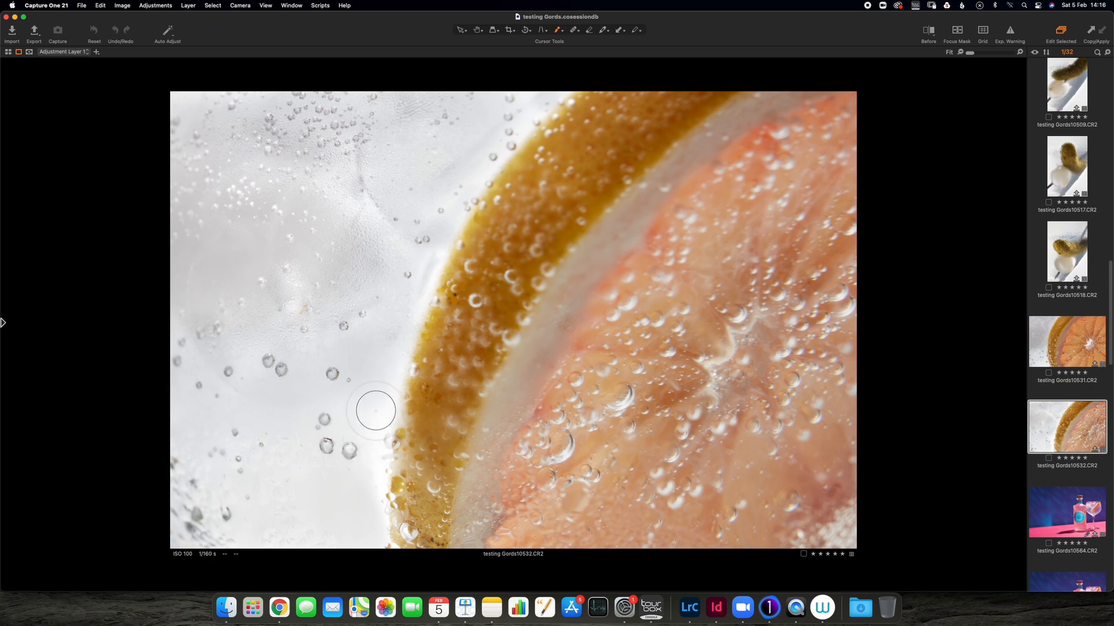
mouse_move(360, 419)
mouse_down()
mouse_move(371, 495)
mouse_move(378, 384)
mouse_move(412, 304)
mouse_up()
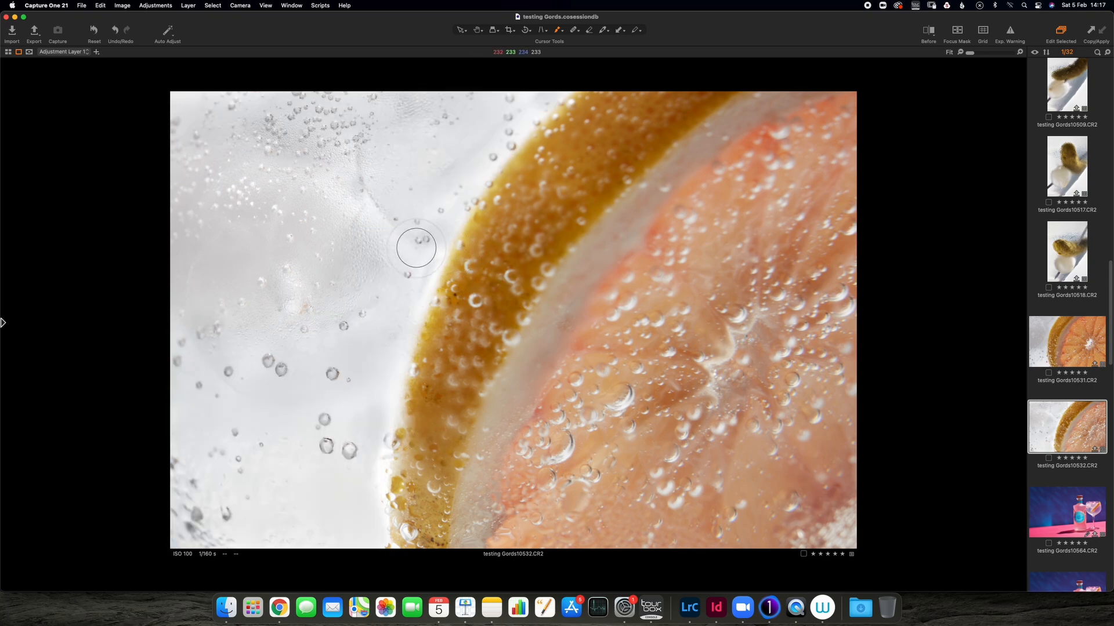
mouse_move(416, 246)
mouse_down()
mouse_move(412, 290)
mouse_move(448, 232)
mouse_move(372, 386)
mouse_move(368, 422)
mouse_move(386, 536)
mouse_move(395, 535)
mouse_up()
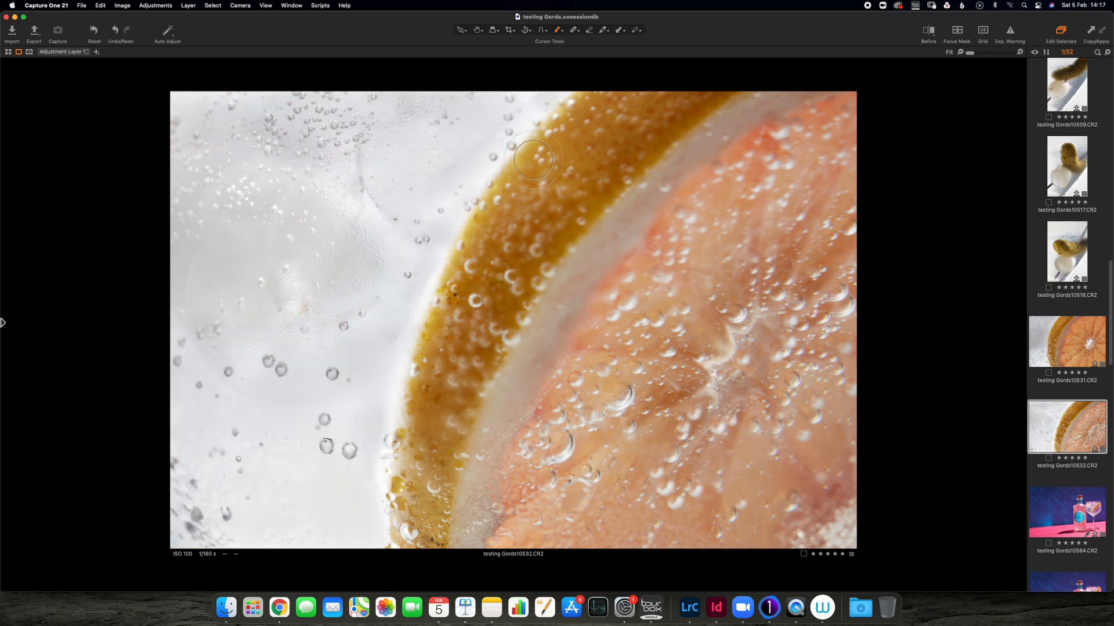
mouse_move(500, 105)
mouse_down()
mouse_move(529, 104)
mouse_move(499, 123)
mouse_move(507, 127)
mouse_move(532, 110)
mouse_move(141, 104)
mouse_move(189, 103)
mouse_move(209, 119)
mouse_up()
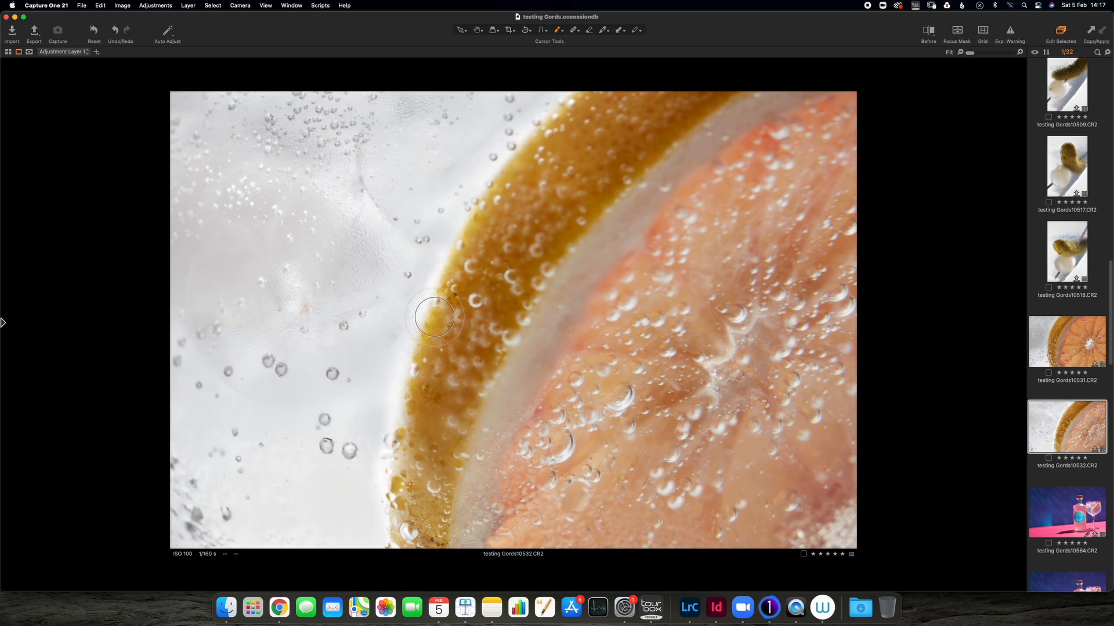
mouse_move(441, 273)
mouse_down()
mouse_move(381, 420)
mouse_move(381, 496)
mouse_move(428, 315)
mouse_move(426, 287)
mouse_up()
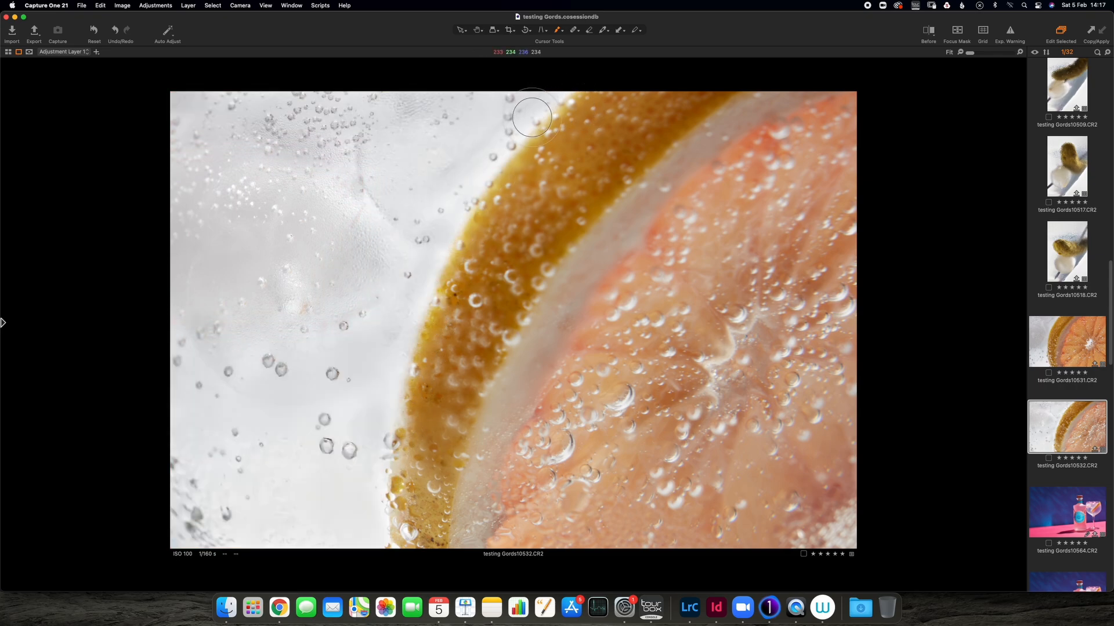
drag(541, 109, 554, 87)
Compare the edited photo with the original by sweeping a before/after split across it.
click(931, 33)
drag(519, 321, 53, 336)
mouse_move(4, 326)
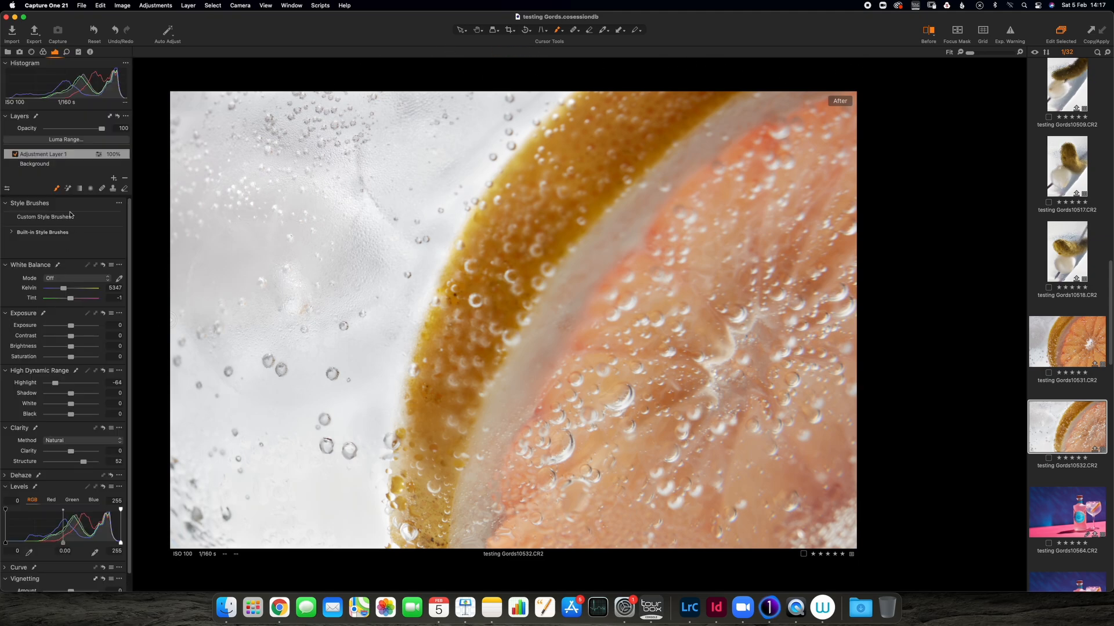
On the Background layer, set the RGB Levels shadow point to 26 and the highlight point to 243.
click(36, 165)
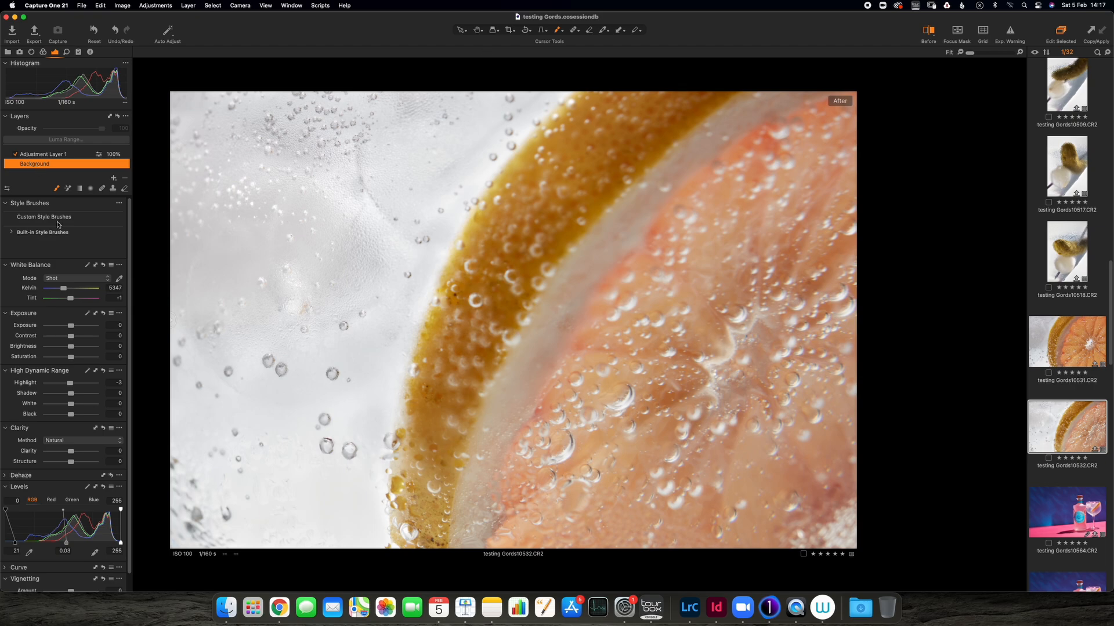
mouse_move(15, 547)
mouse_down()
mouse_move(4, 546)
mouse_move(16, 543)
mouse_up()
drag(120, 543, 115, 543)
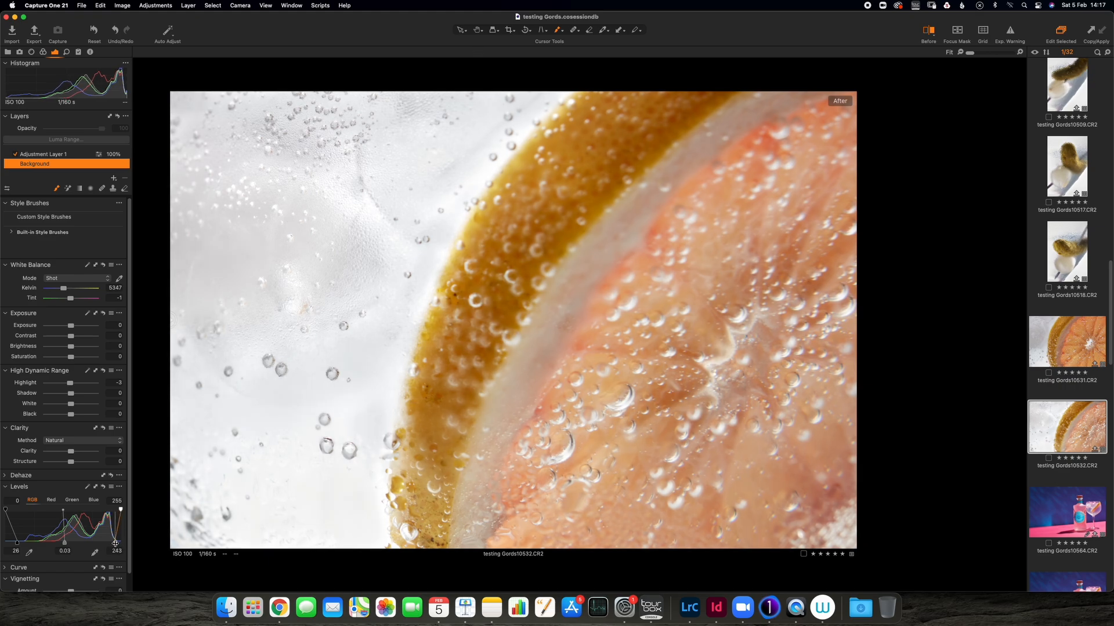
key(super+t)
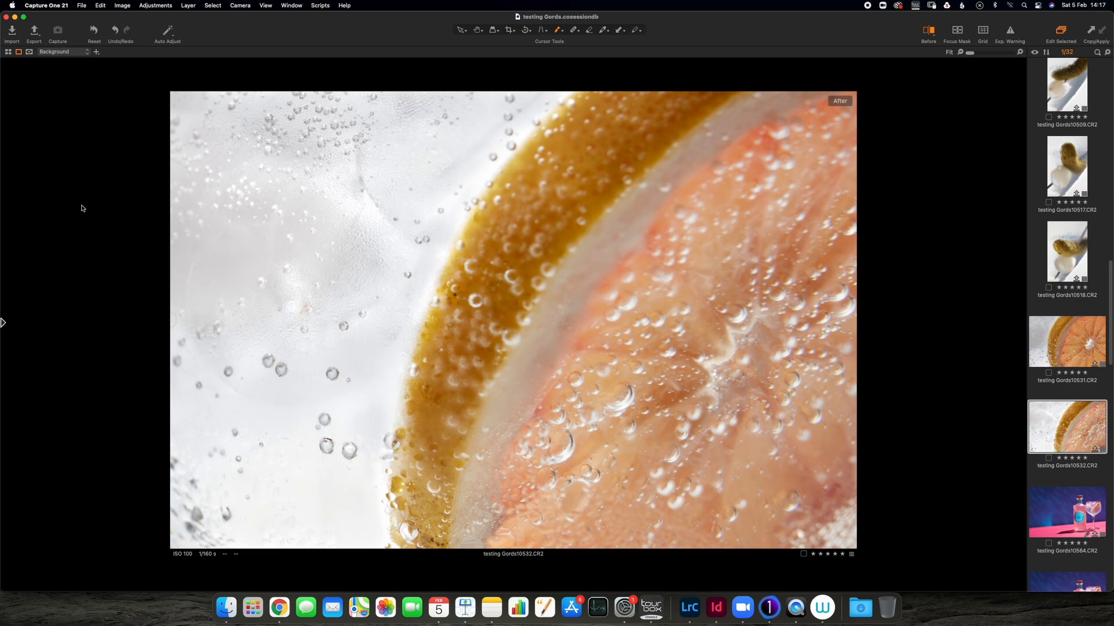
Crop the photo to a 16x9 ratio, trimming the top and repositioning the frame over the citrus slice.
mouse_move(3, 328)
click(511, 32)
click(511, 30)
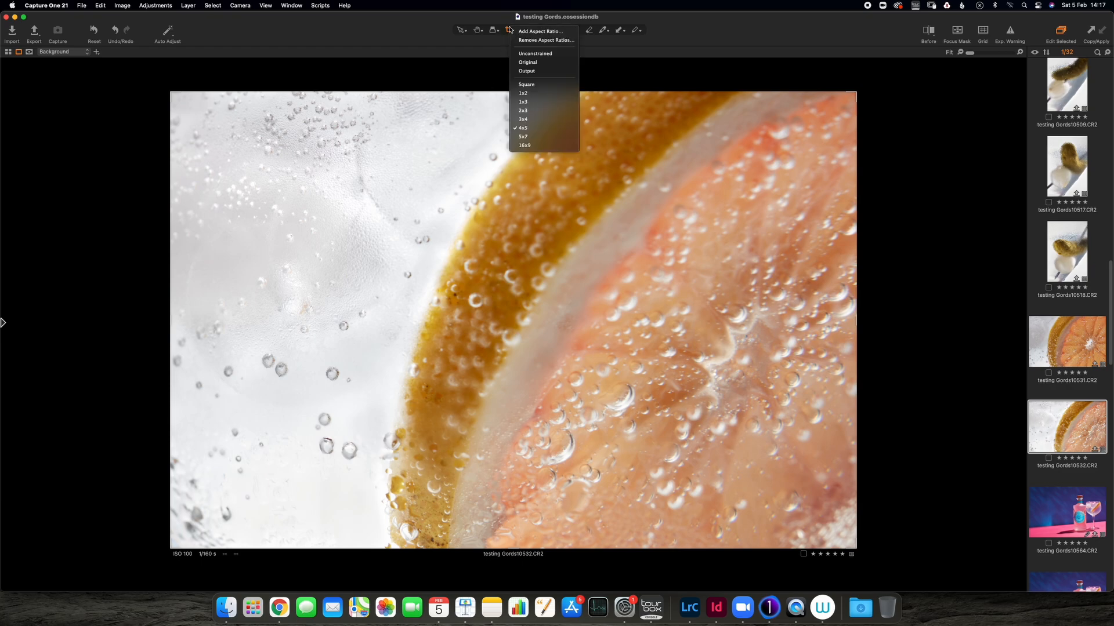
click(535, 145)
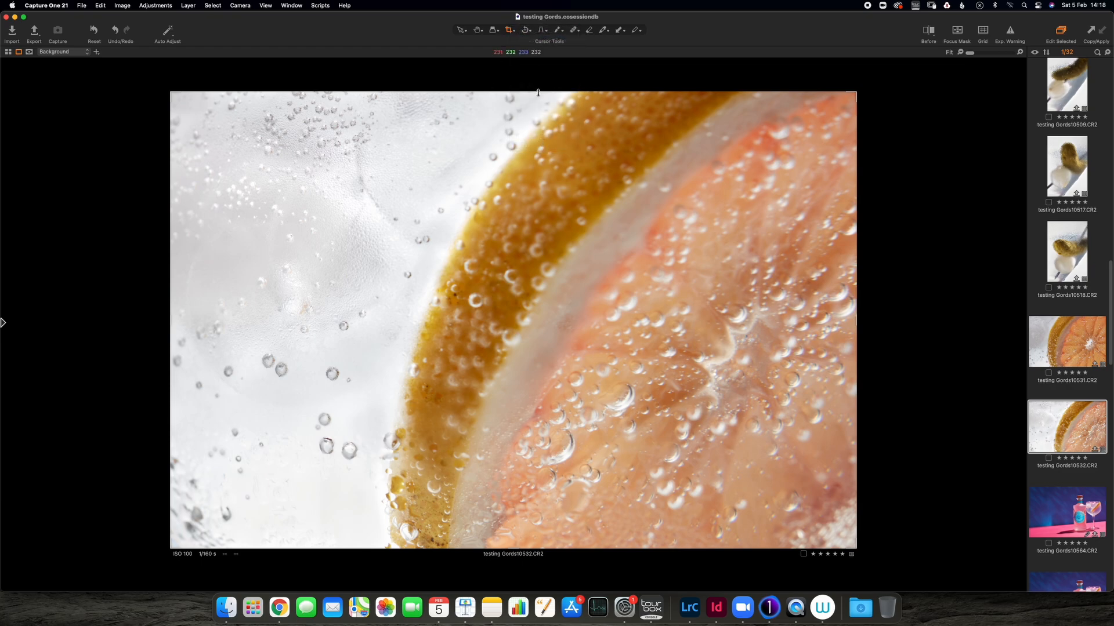
drag(538, 92, 538, 162)
drag(600, 365, 602, 331)
click(478, 31)
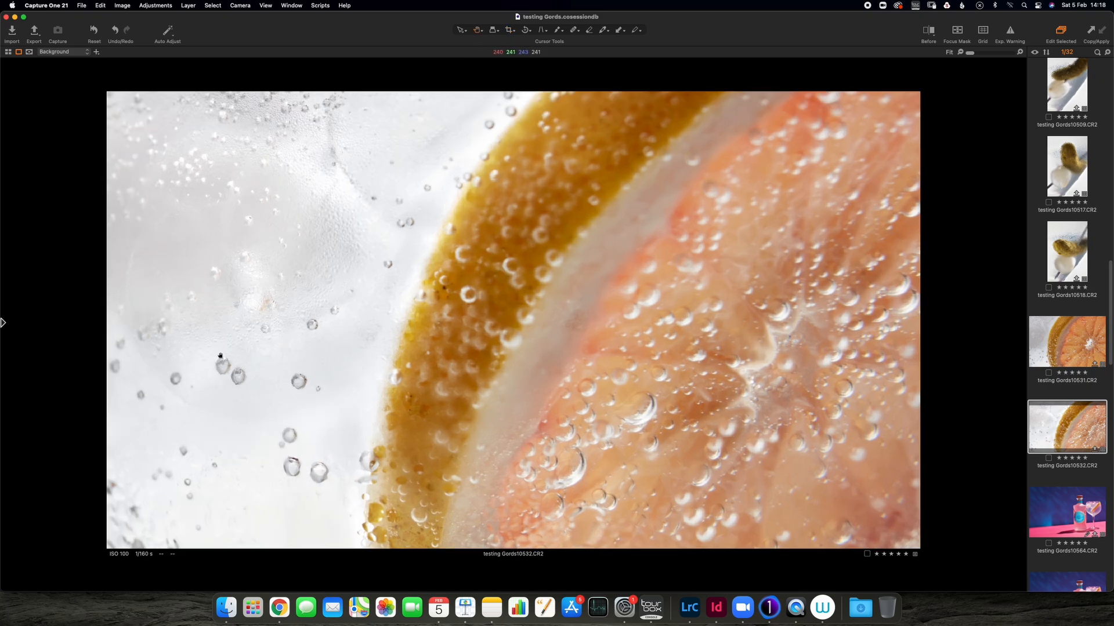
Set the Background layer's Clarity to 35 and its Structure to 100.
click(3, 323)
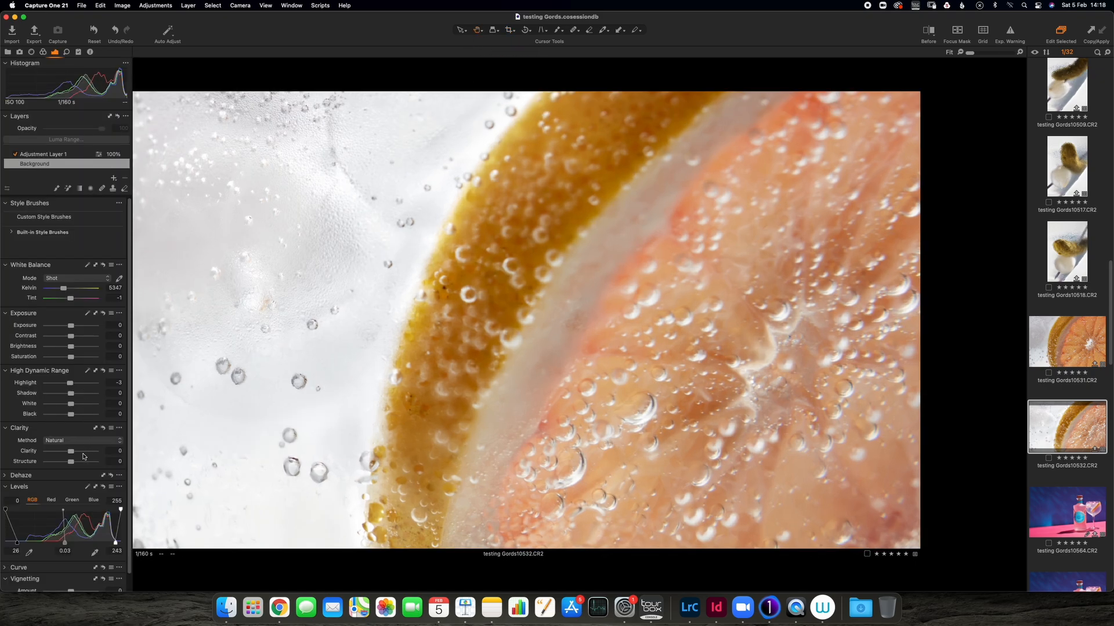
drag(70, 455, 122, 463)
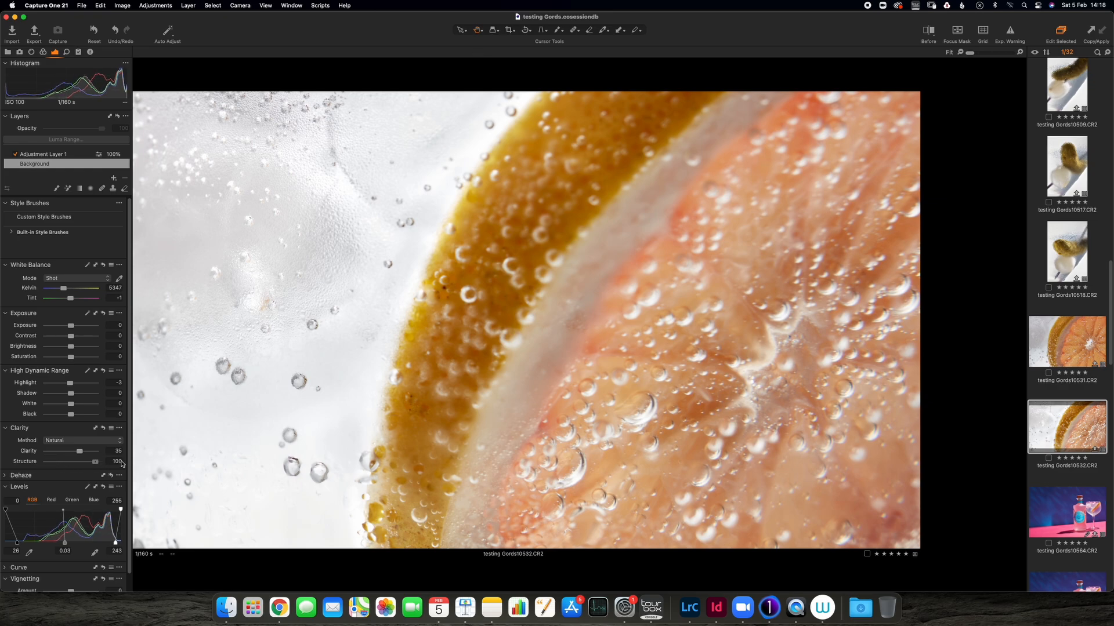
key(super+t)
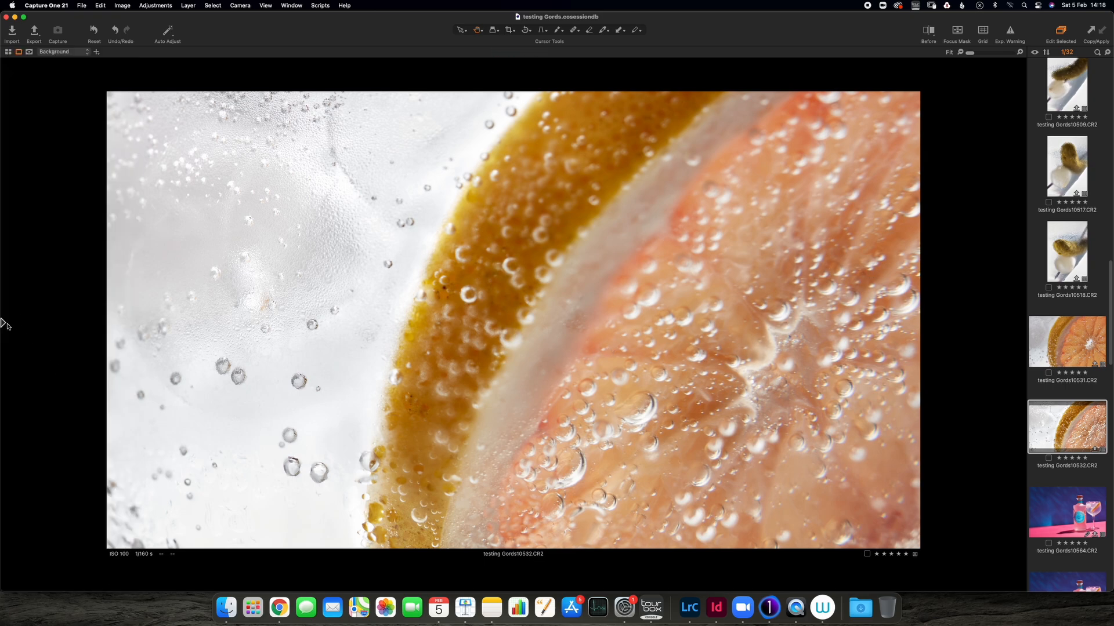
Add a new adjustment layer named grapefruit and rename the existing Adjustment Layer 1 to whites.
mouse_move(7, 325)
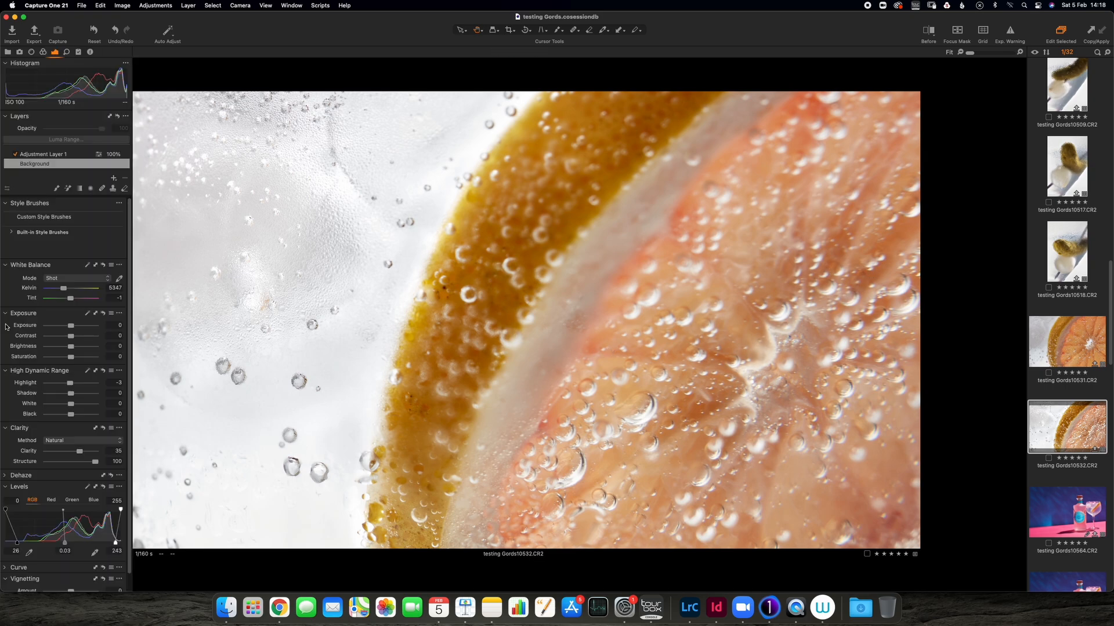
click(44, 155)
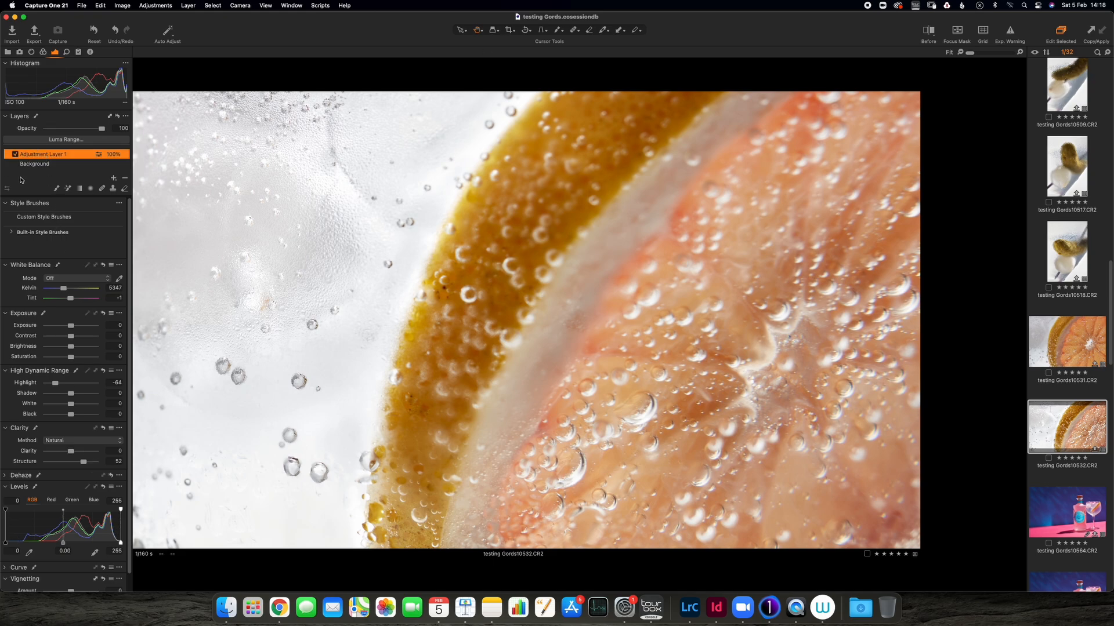
click(113, 178)
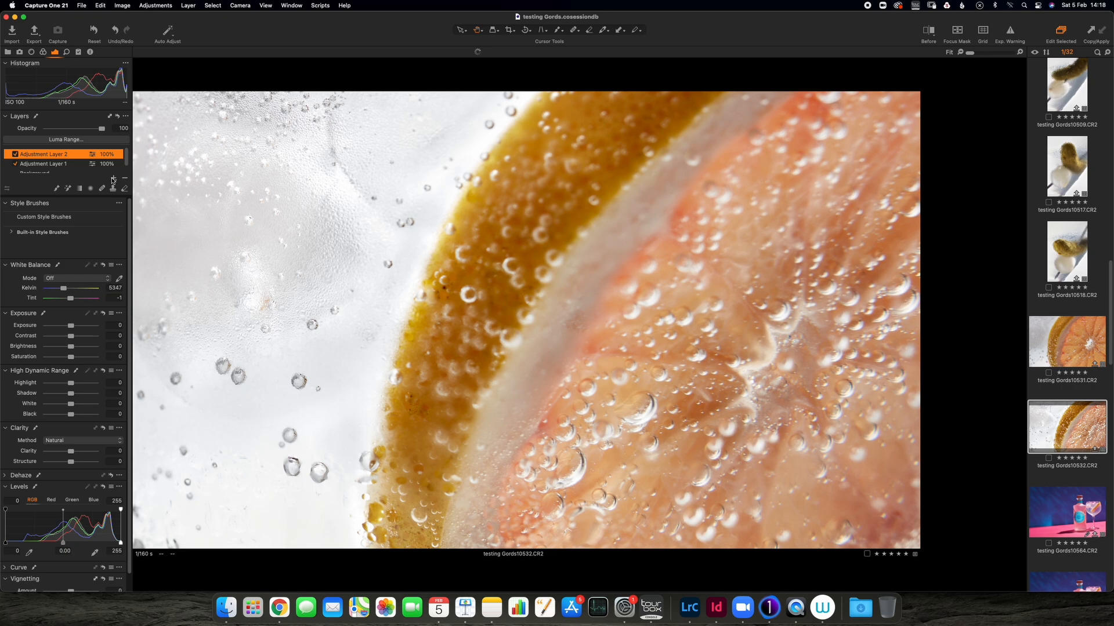
double_click(64, 156)
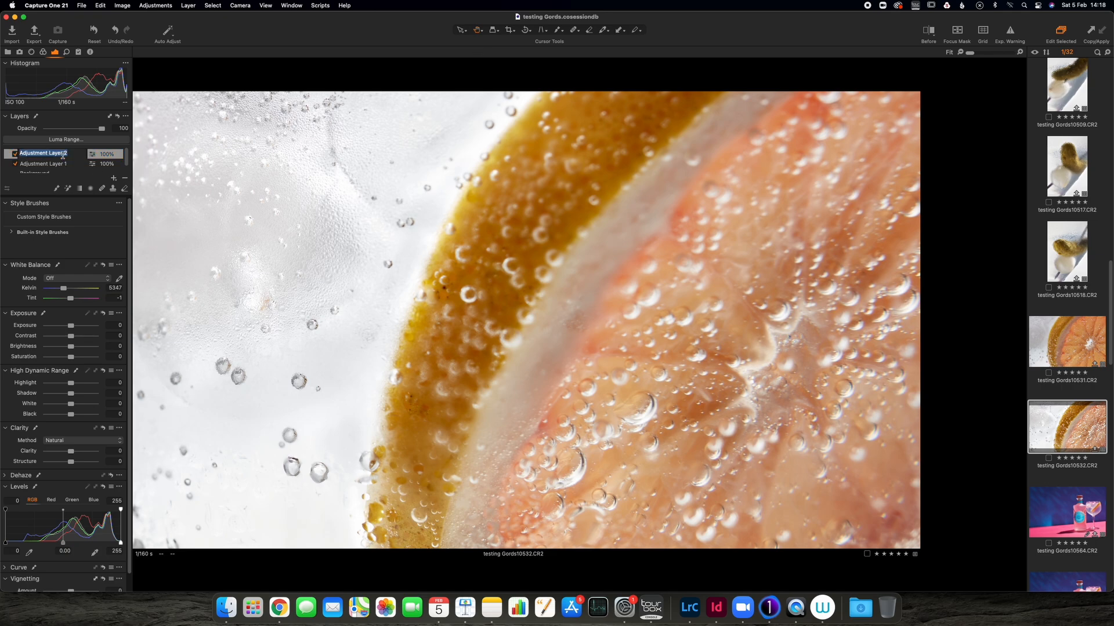
text(grapefruit)
double_click(63, 164)
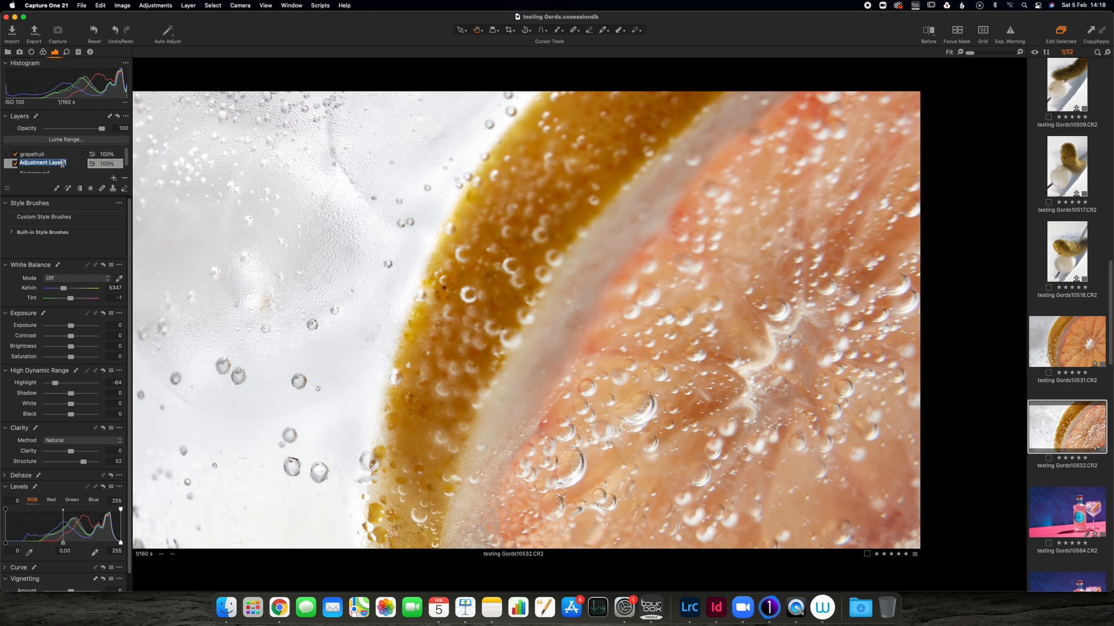
text(whites)
Paint the grapefruit layer's mask over all of the slice's flesh inside the pale pith with the Draw Mask brush.
click(58, 156)
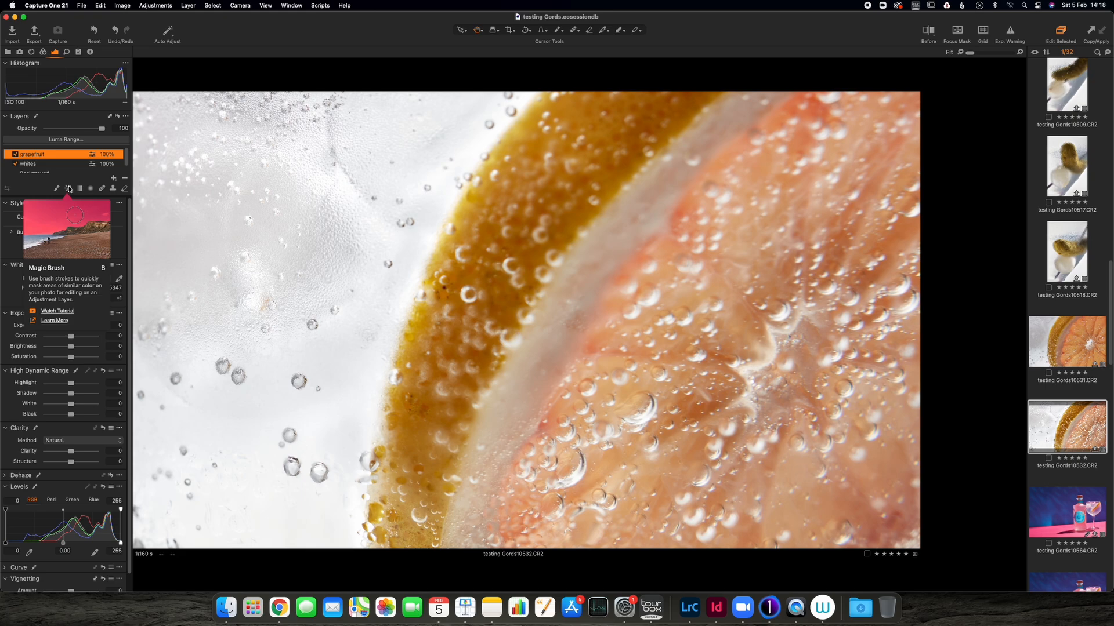
key(super+t)
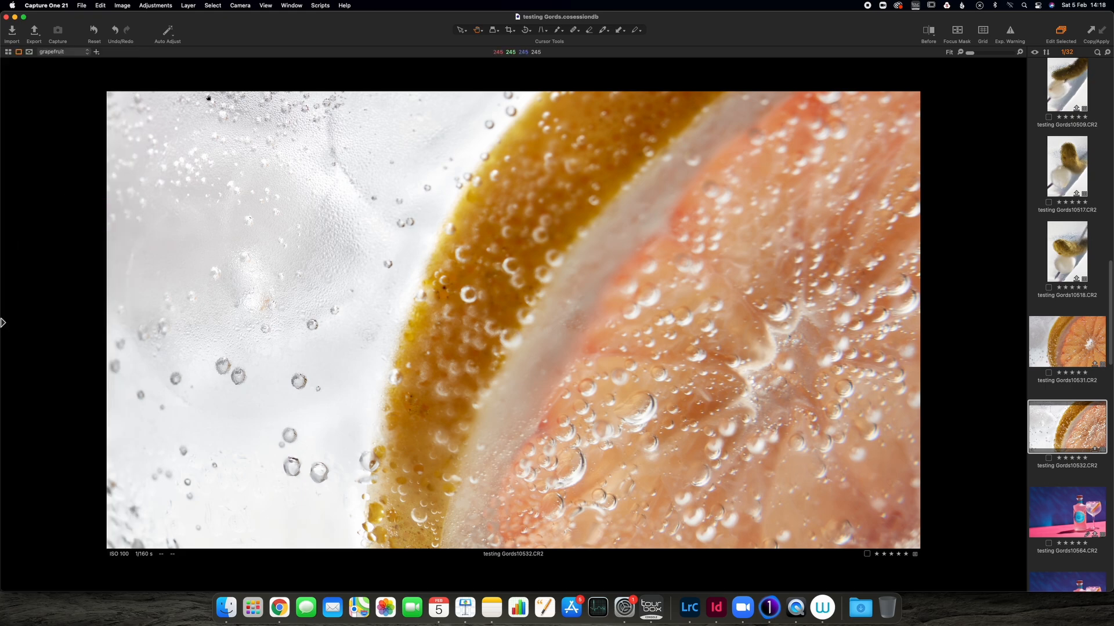
click(556, 30)
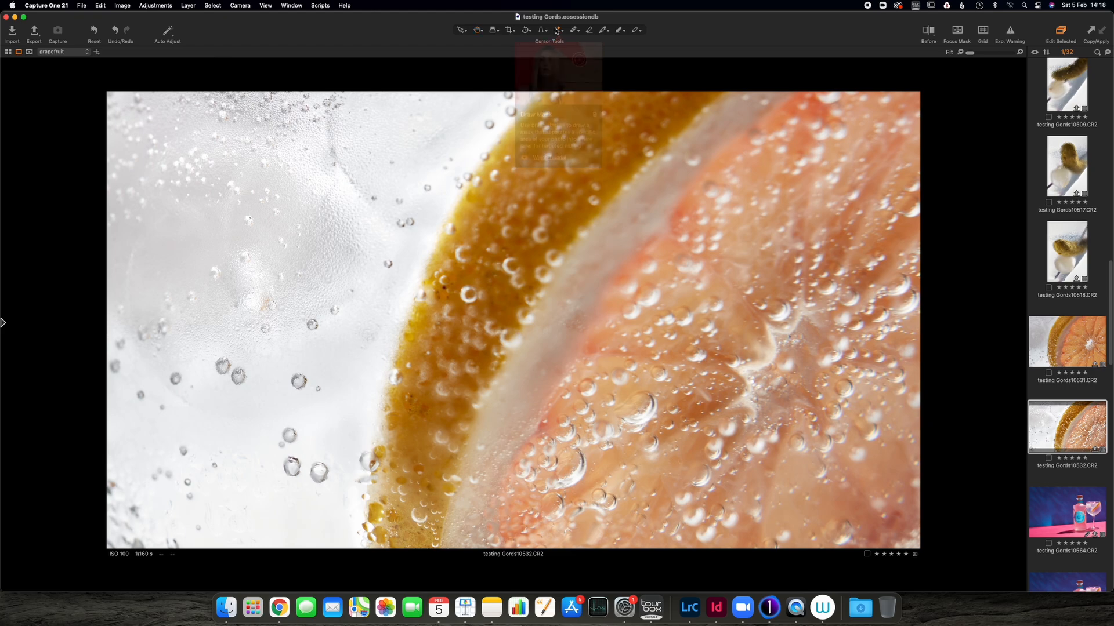
click(557, 32)
click(562, 34)
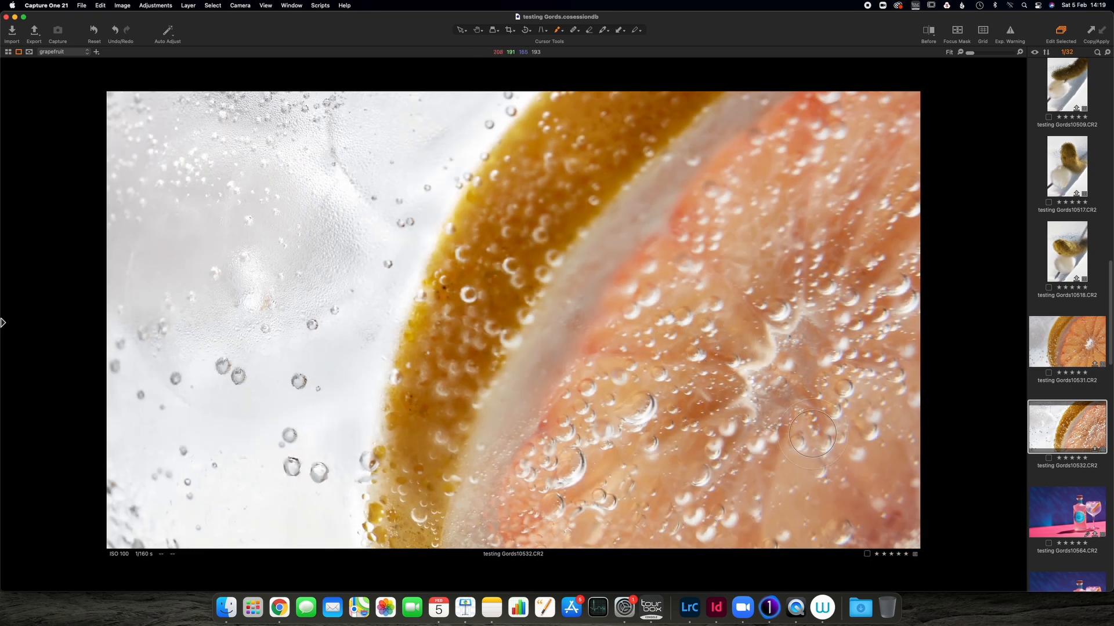
mouse_move(879, 526)
mouse_down()
mouse_move(852, 529)
mouse_move(929, 542)
mouse_move(779, 488)
mouse_move(843, 463)
mouse_move(791, 477)
mouse_up()
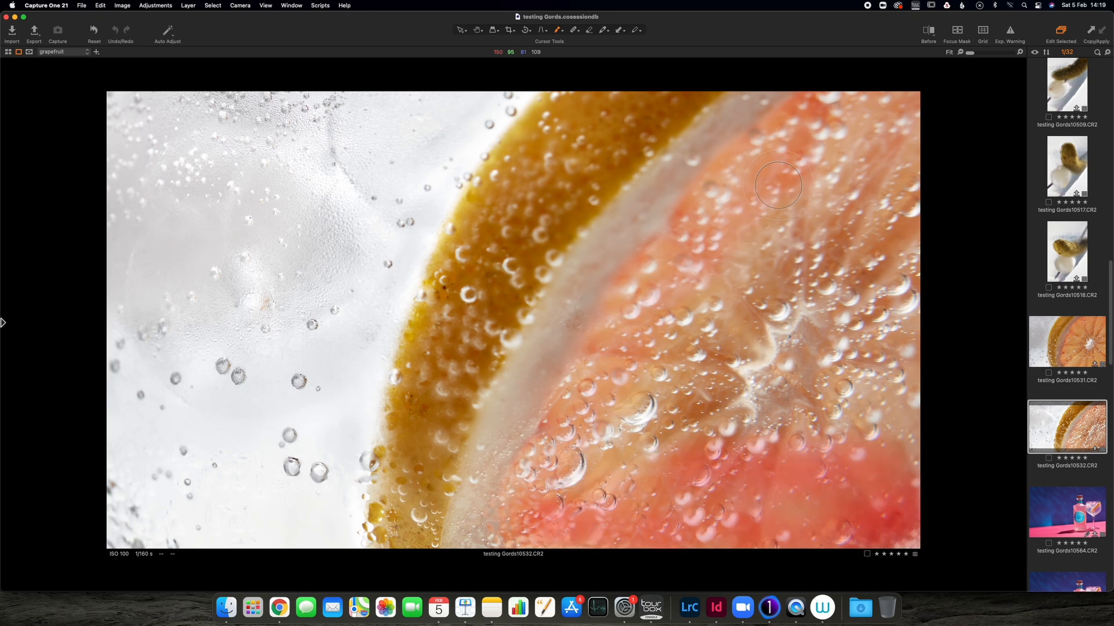
mouse_move(778, 185)
mouse_down()
mouse_move(904, 117)
mouse_move(890, 99)
mouse_move(800, 148)
mouse_move(721, 215)
mouse_up()
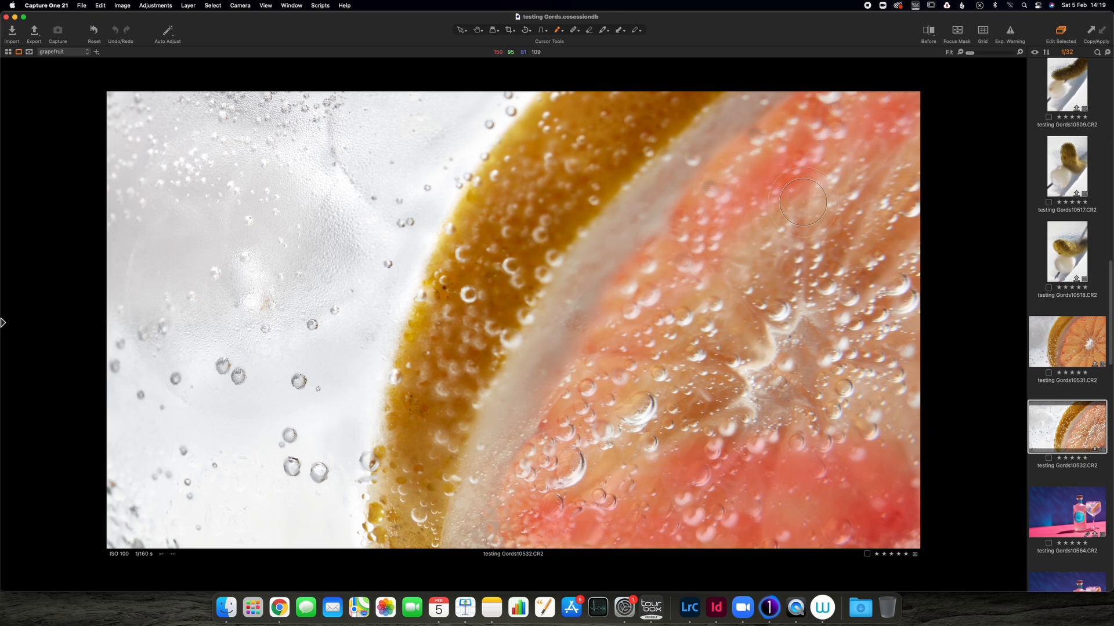
mouse_move(803, 202)
mouse_down()
mouse_move(852, 216)
mouse_move(839, 207)
mouse_move(941, 140)
mouse_move(857, 260)
mouse_move(910, 252)
mouse_move(910, 294)
mouse_move(940, 340)
mouse_move(873, 330)
mouse_move(792, 431)
mouse_move(839, 391)
mouse_move(690, 386)
mouse_move(858, 355)
mouse_move(702, 319)
mouse_move(634, 359)
mouse_move(642, 417)
mouse_move(550, 496)
mouse_move(586, 491)
mouse_move(612, 517)
mouse_move(685, 491)
mouse_move(686, 464)
mouse_move(727, 441)
mouse_move(818, 445)
mouse_move(791, 488)
mouse_up()
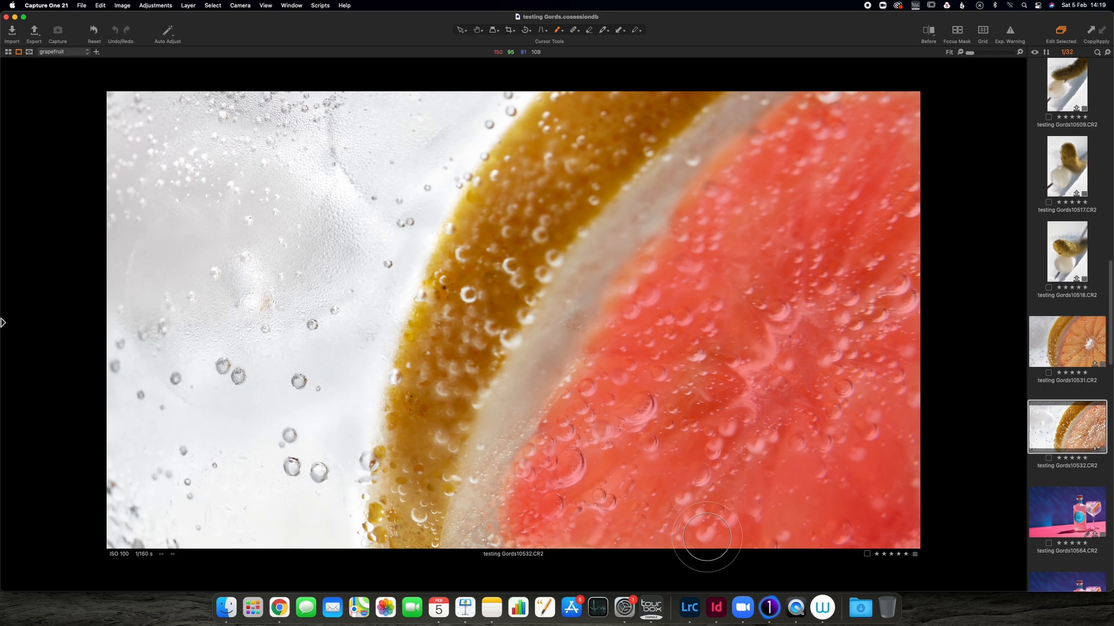
key(Right)
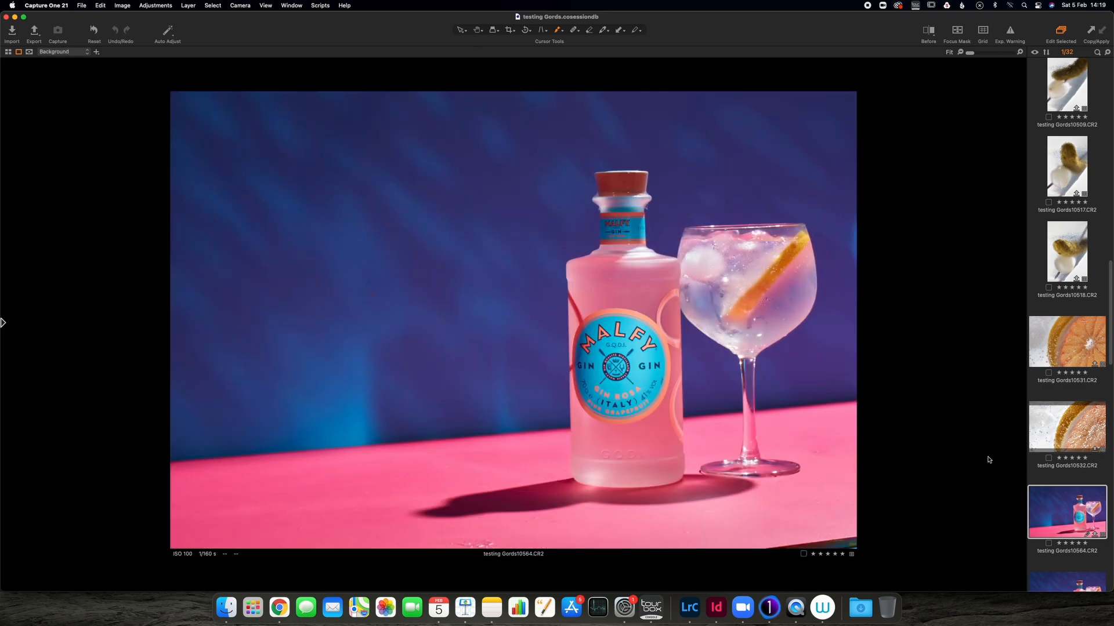
click(1059, 436)
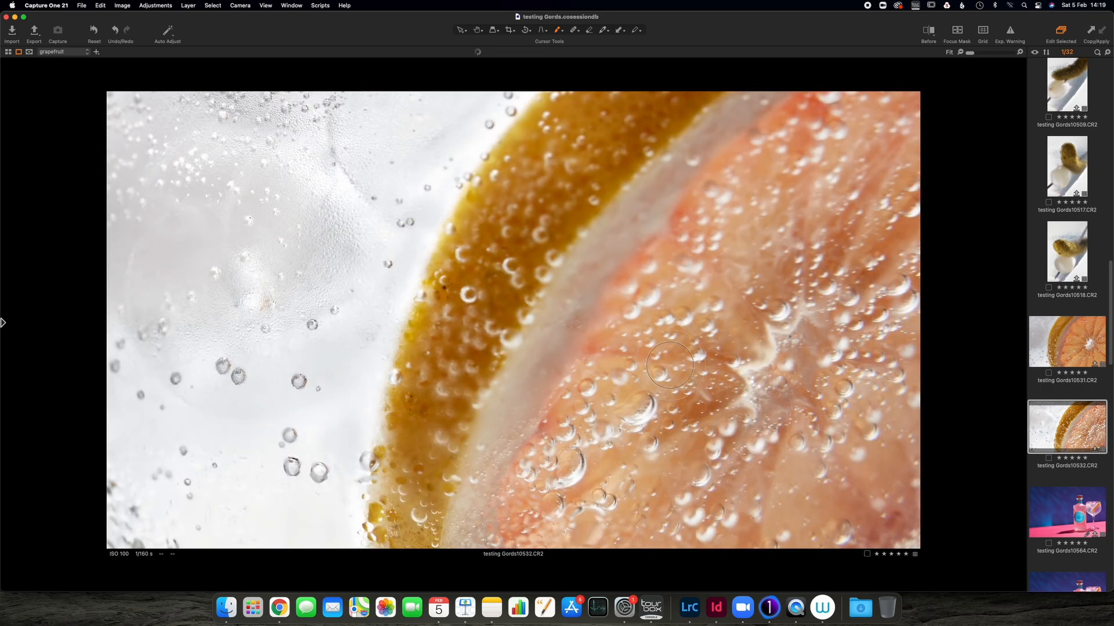
Set the grapefruit layer's Saturation to 28, Clarity to -29 and Shadow to 99.
click(4, 321)
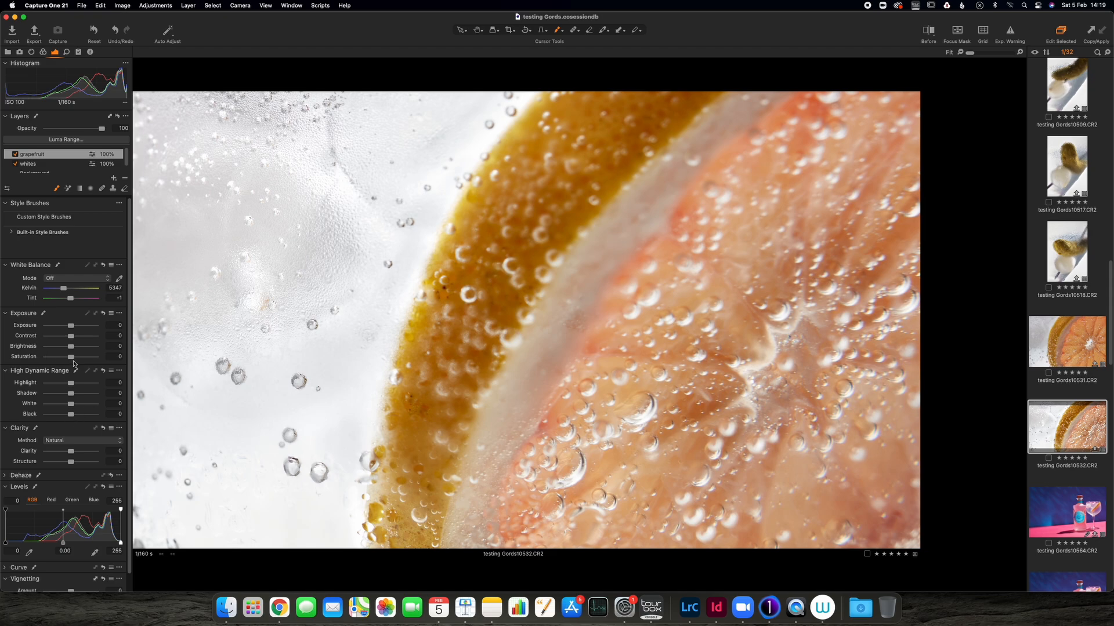
drag(77, 359, 79, 360)
drag(66, 453, 64, 454)
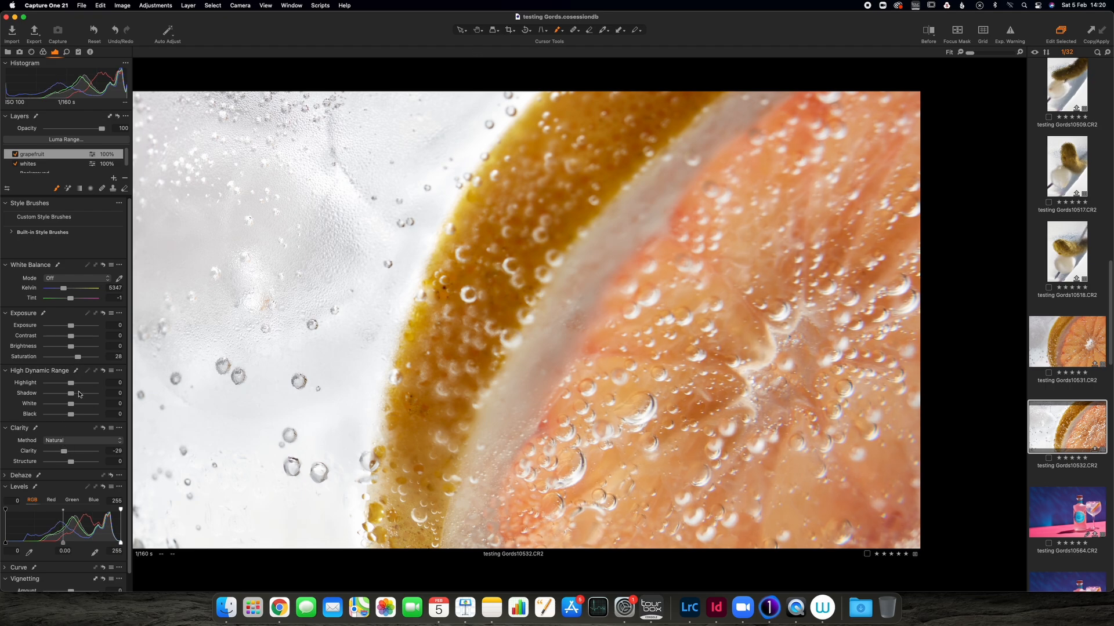
drag(80, 394, 95, 397)
key(super+t)
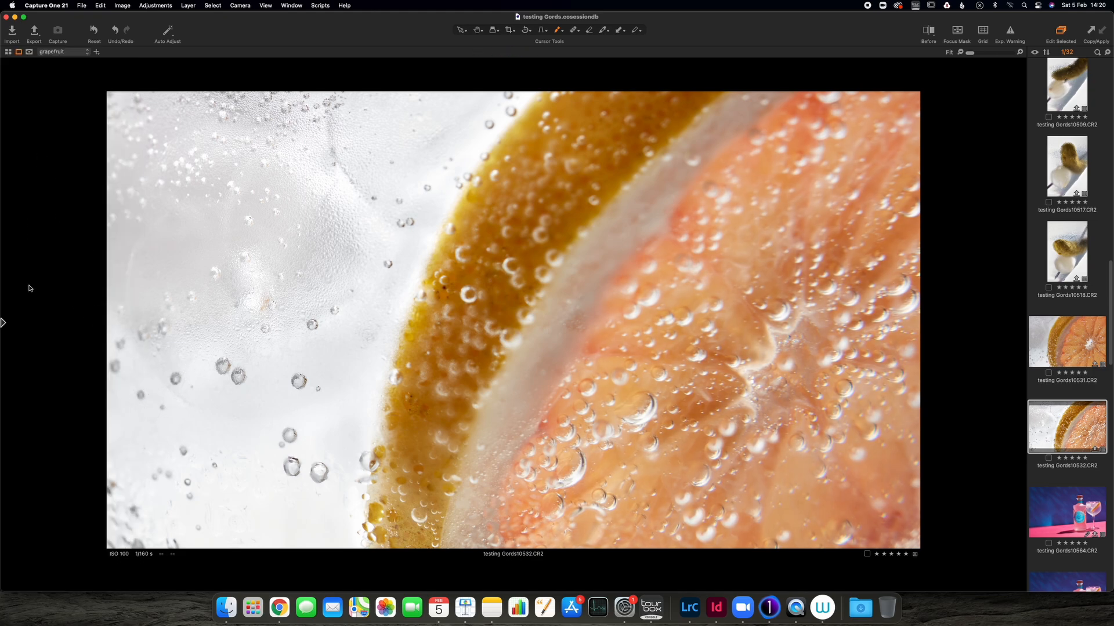
Add an adjustment layer named rind and paint its mask along the yellow rind from top to bottom.
mouse_move(6, 332)
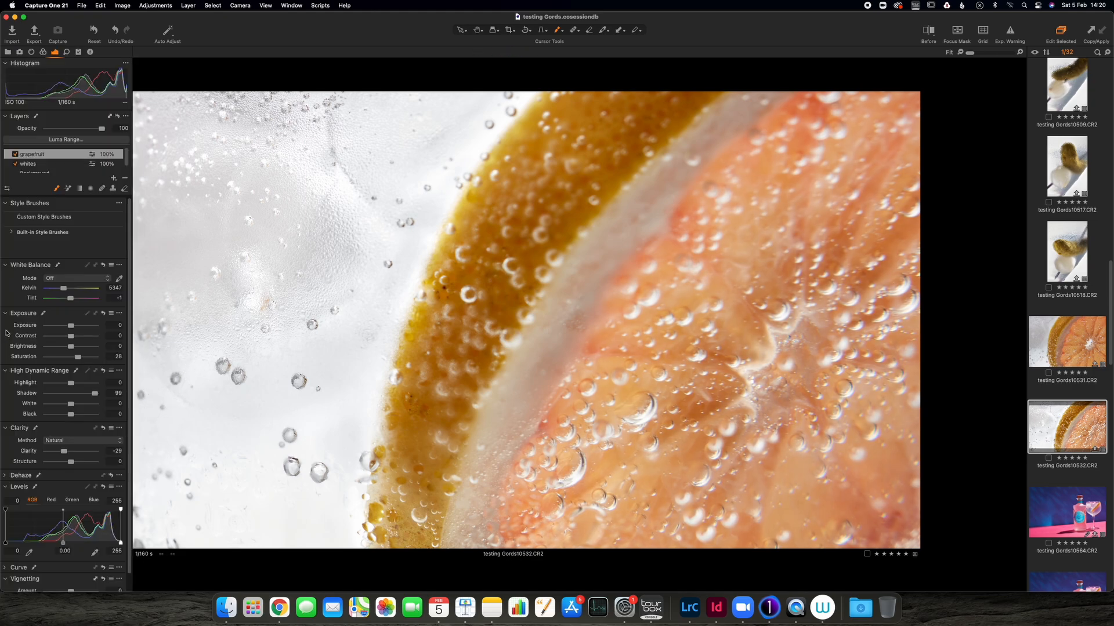
click(114, 179)
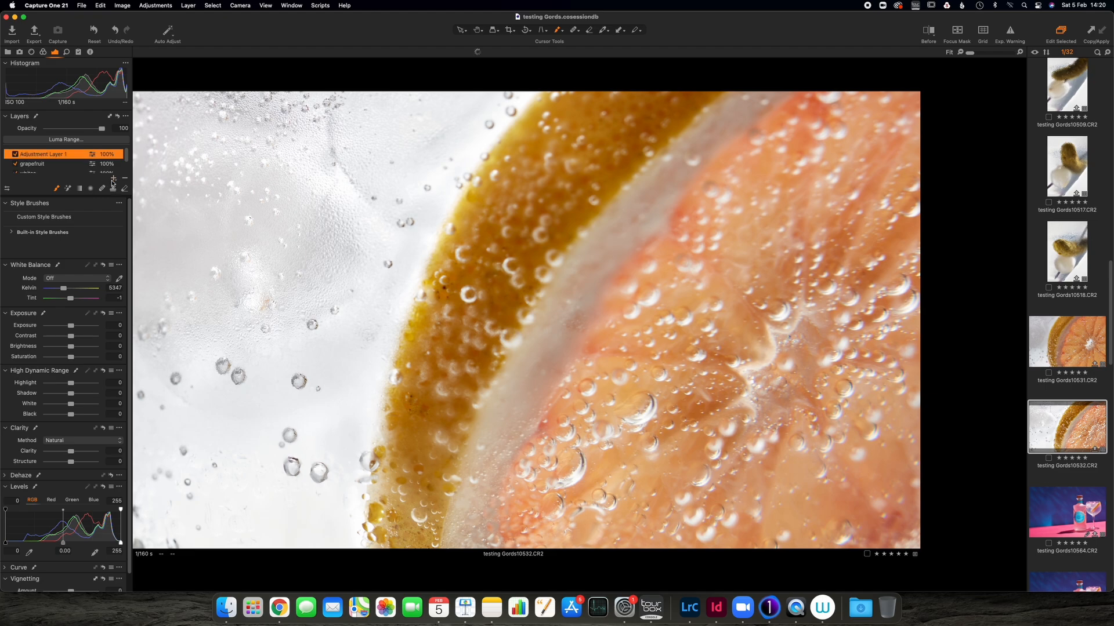
double_click(58, 158)
text(f)
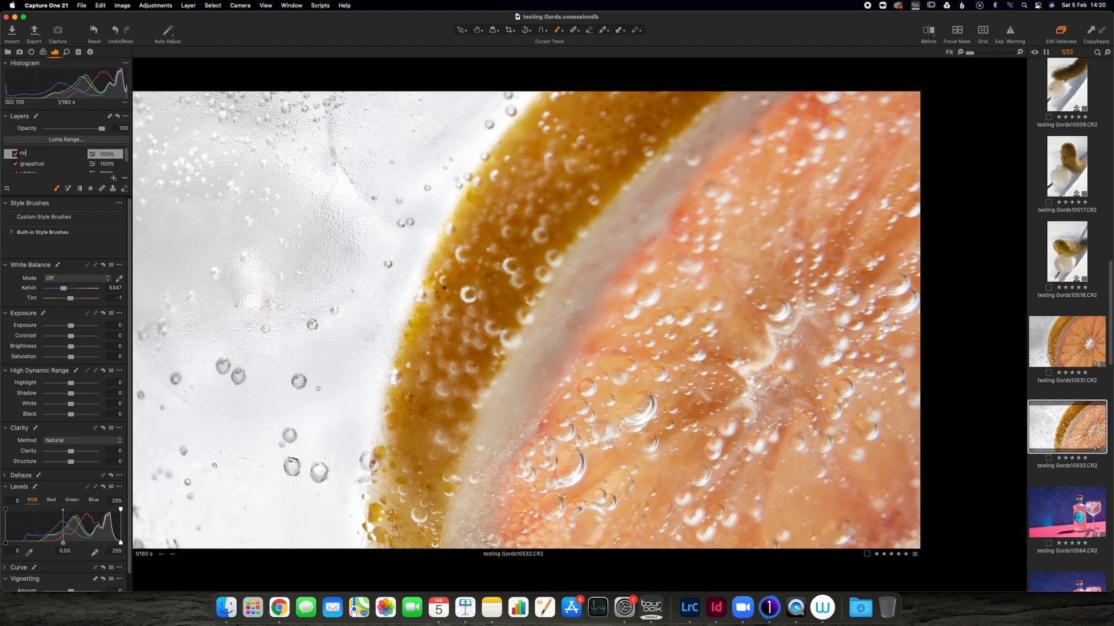
key(super+t)
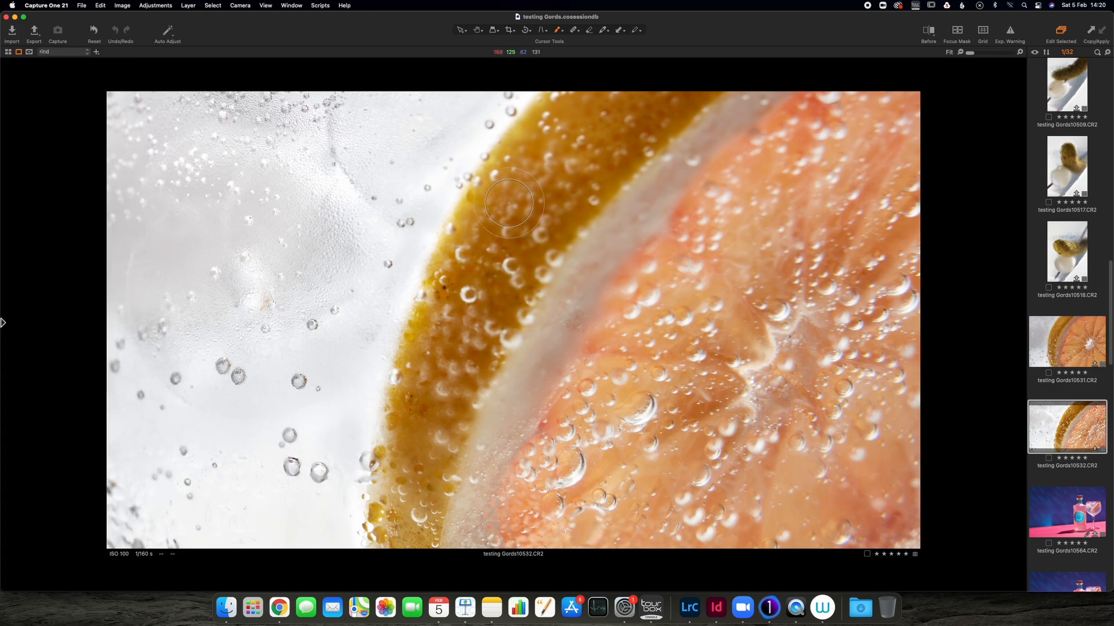
mouse_move(571, 152)
mouse_down()
mouse_move(533, 209)
mouse_move(578, 130)
mouse_move(623, 132)
mouse_move(590, 182)
mouse_move(682, 92)
mouse_move(576, 120)
mouse_move(554, 137)
mouse_move(471, 311)
mouse_move(418, 503)
mouse_move(409, 523)
mouse_move(375, 525)
mouse_move(388, 515)
mouse_move(406, 534)
mouse_move(422, 530)
mouse_move(410, 549)
mouse_move(436, 410)
mouse_move(415, 456)
mouse_move(415, 357)
mouse_move(444, 286)
mouse_move(513, 165)
mouse_move(507, 213)
mouse_move(532, 249)
mouse_move(516, 283)
mouse_move(542, 225)
mouse_move(631, 106)
mouse_move(598, 163)
mouse_move(531, 165)
mouse_move(506, 202)
mouse_move(521, 150)
mouse_move(452, 277)
mouse_move(517, 191)
mouse_move(660, 94)
mouse_move(688, 92)
mouse_move(424, 320)
mouse_move(506, 166)
mouse_move(568, 111)
mouse_move(585, 160)
mouse_move(368, 539)
mouse_move(398, 577)
mouse_move(418, 551)
mouse_up()
Set the rind layer's Brightness to 39 and extend its mask over the darker inner part of the rind.
mouse_move(4, 321)
drag(79, 350, 91, 350)
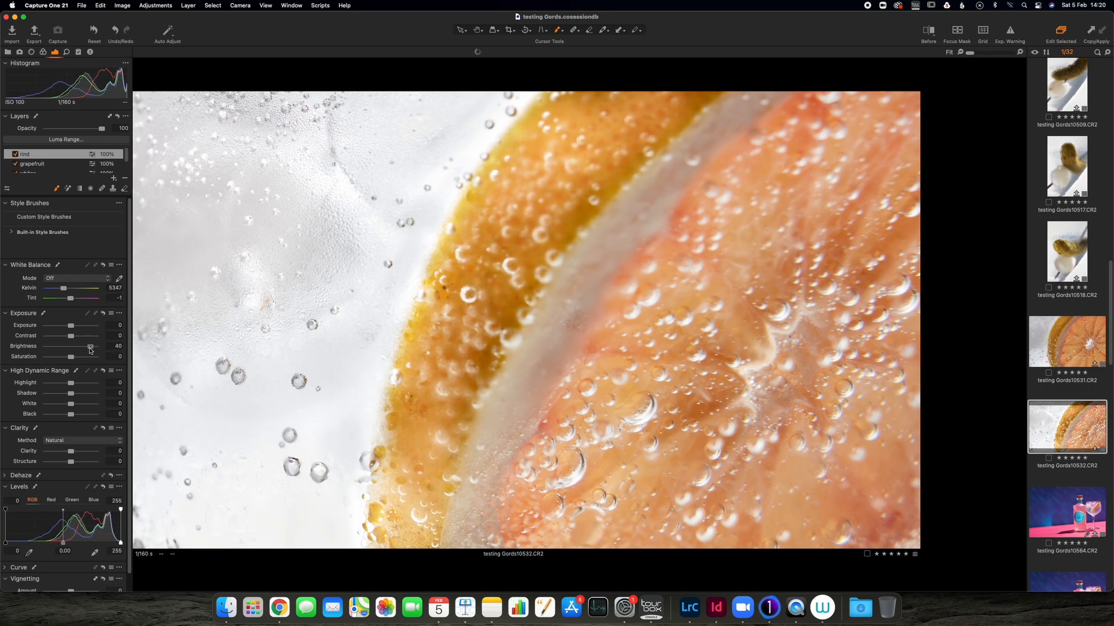
key(super+t)
mouse_move(482, 273)
mouse_down()
mouse_move(518, 267)
mouse_move(572, 206)
mouse_move(519, 258)
mouse_move(502, 339)
mouse_move(486, 351)
mouse_move(419, 554)
mouse_up()
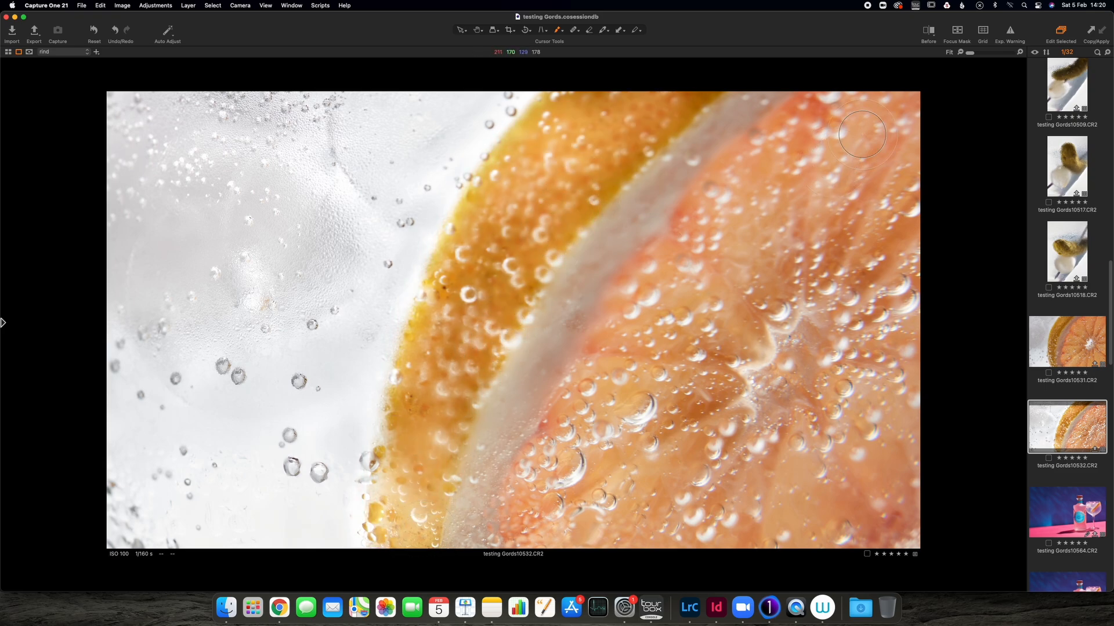
Compare the cropped, layered edit with the original by sweeping the before/after split across the photo.
click(928, 31)
drag(510, 320, 117, 241)
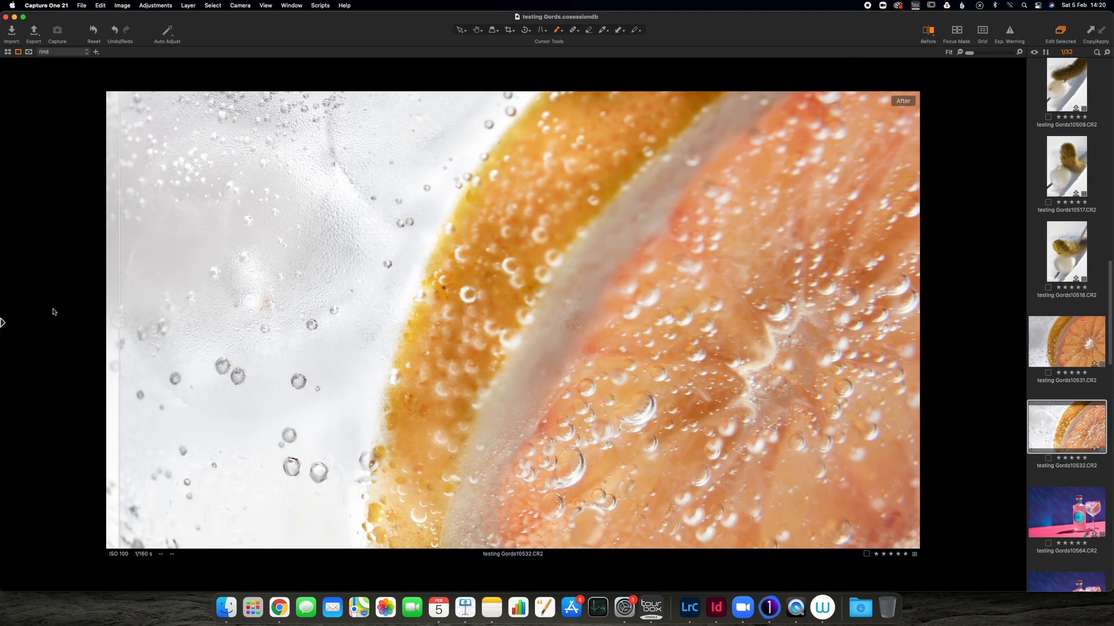
Select the background layer and set its white balance Kelvin to 5373 and its Saturation to -1.
click(2, 322)
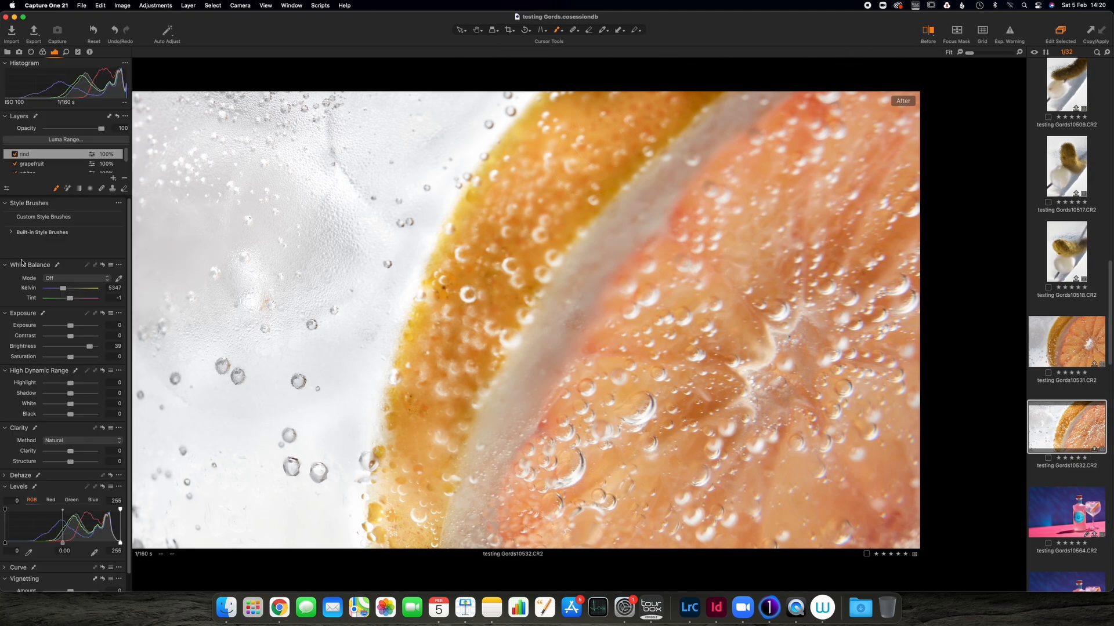
scroll(33, 166, down, 2)
click(33, 168)
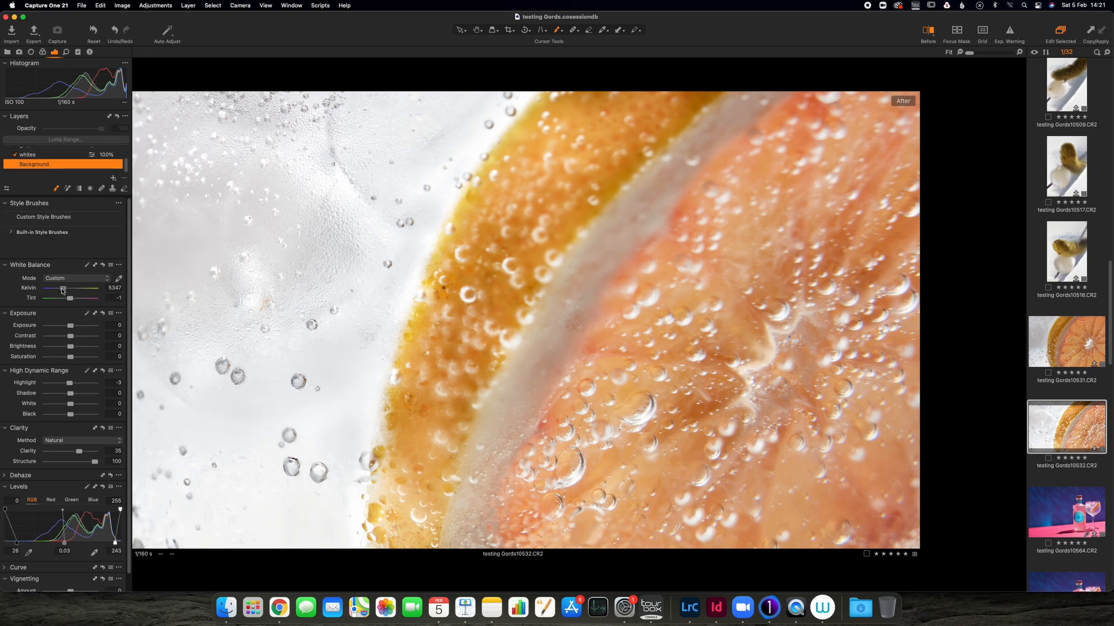
drag(63, 290, 64, 292)
drag(70, 360, 71, 362)
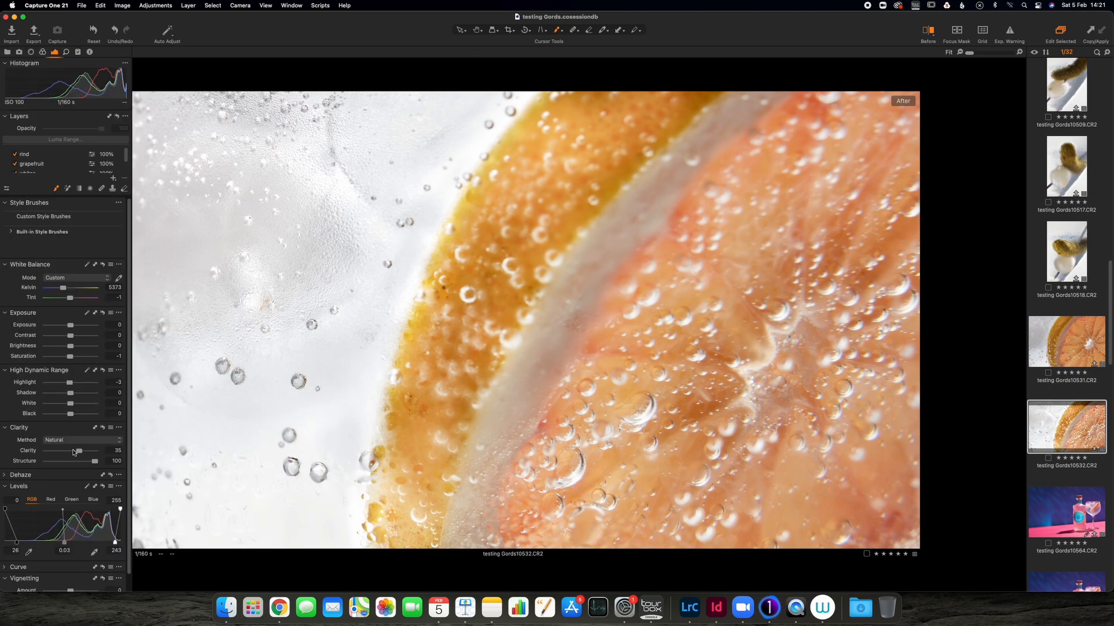
scroll(81, 452, down, 2)
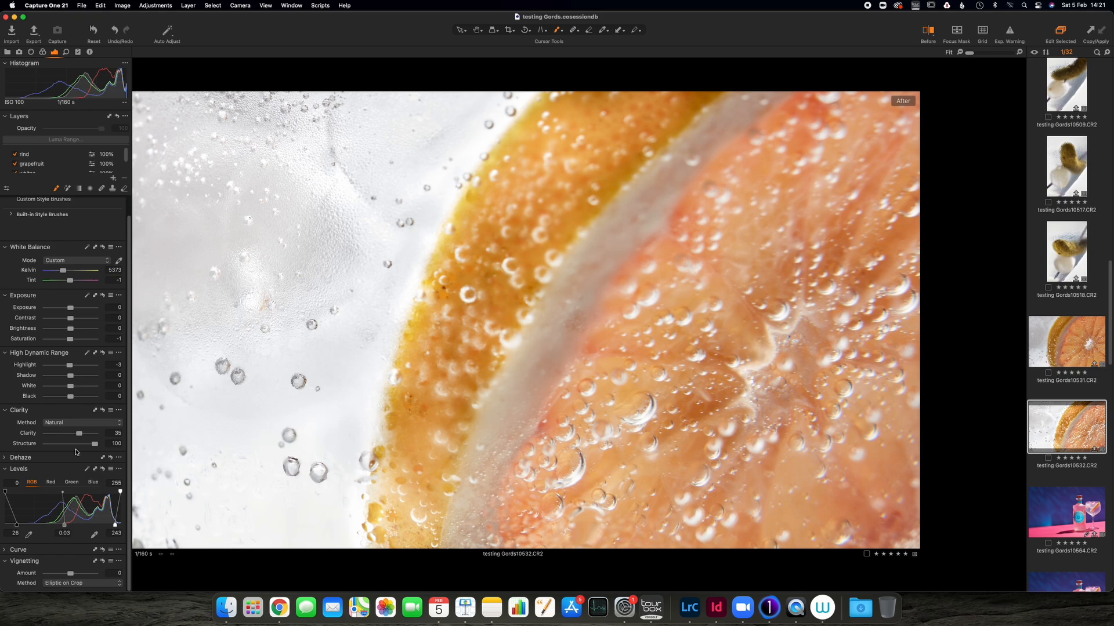
Sample the rind's orange in the advanced Color Editor, lower that range's Lightness to -1.1 and adjust its Smoothness.
click(43, 52)
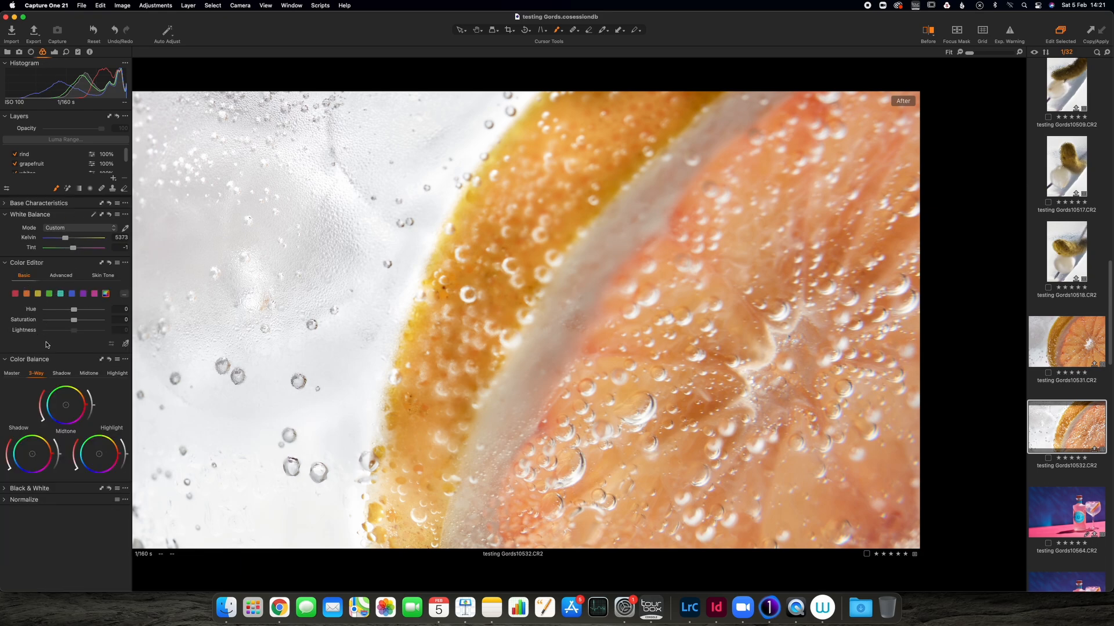
click(12, 374)
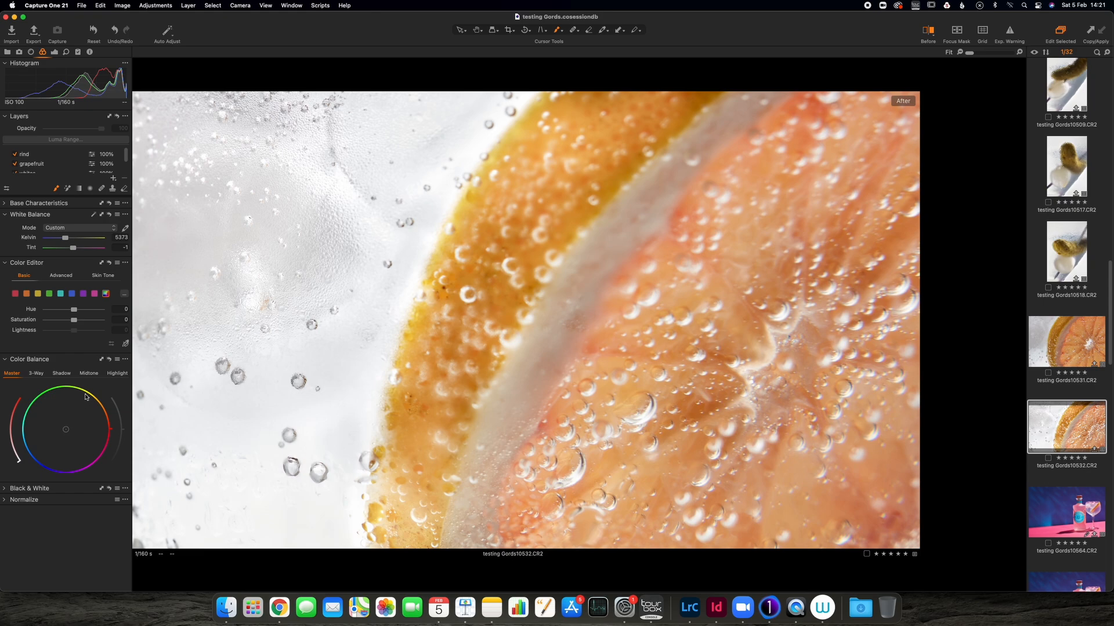
click(58, 278)
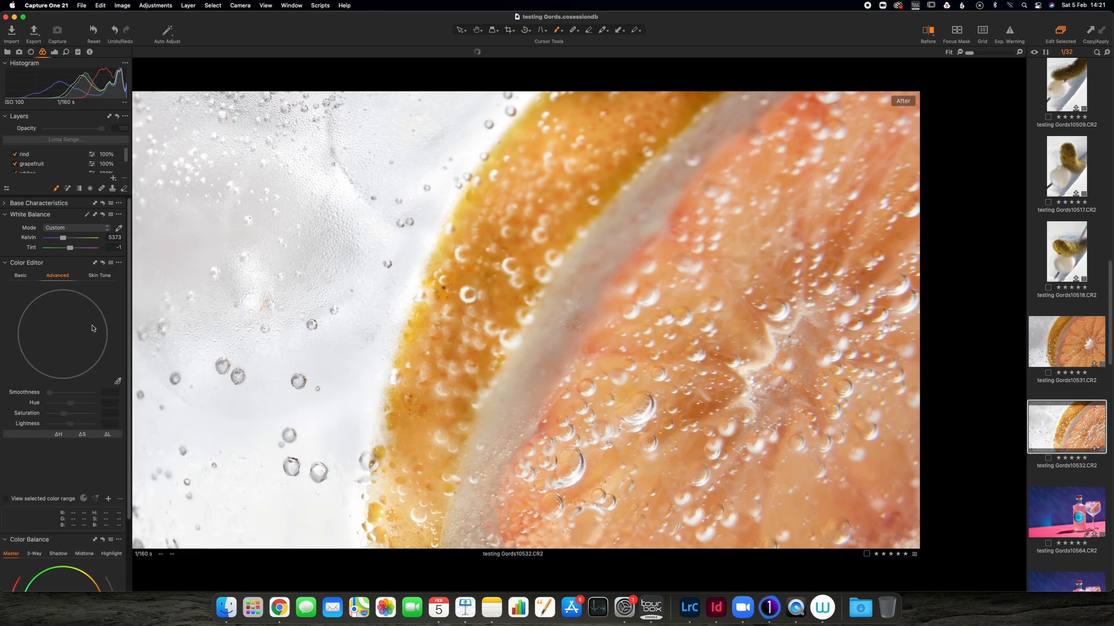
click(117, 382)
key(super+t)
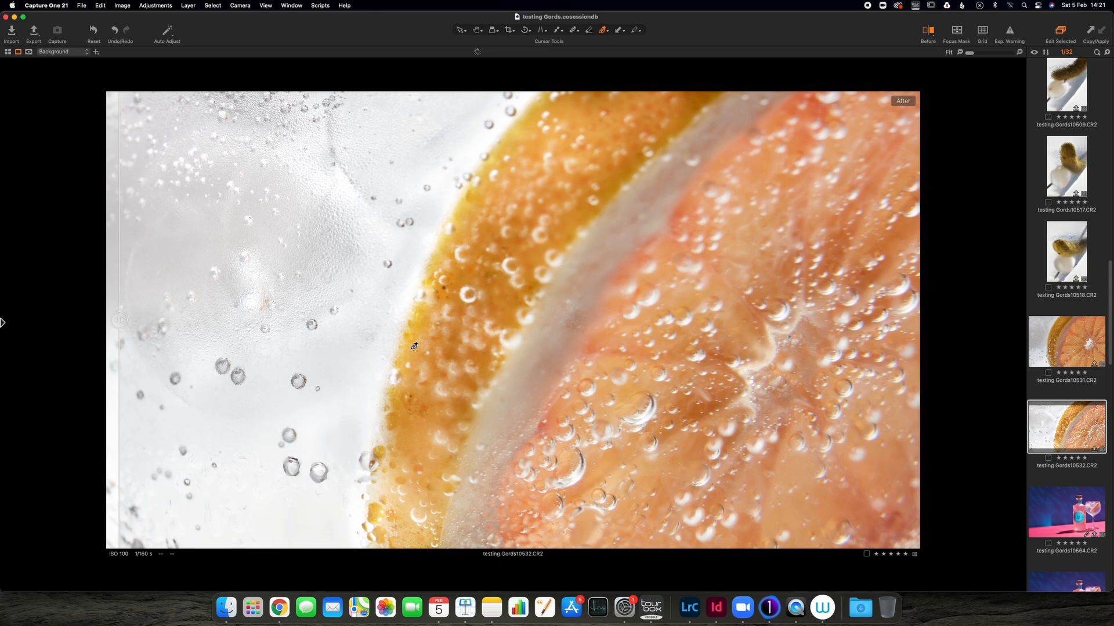
mouse_move(7, 329)
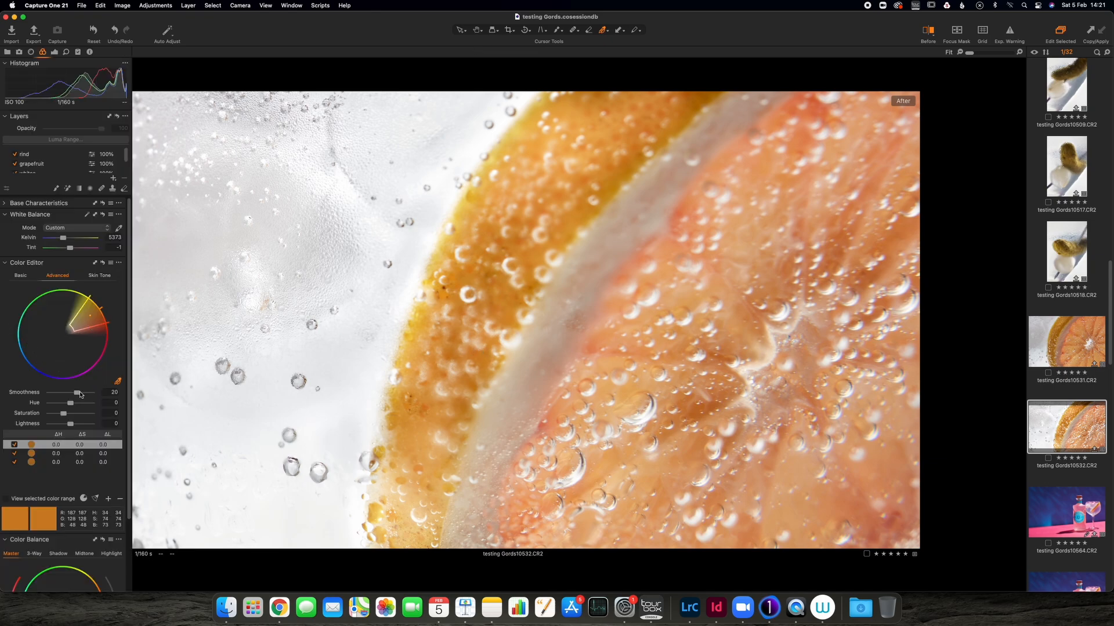
drag(75, 398, 70, 425)
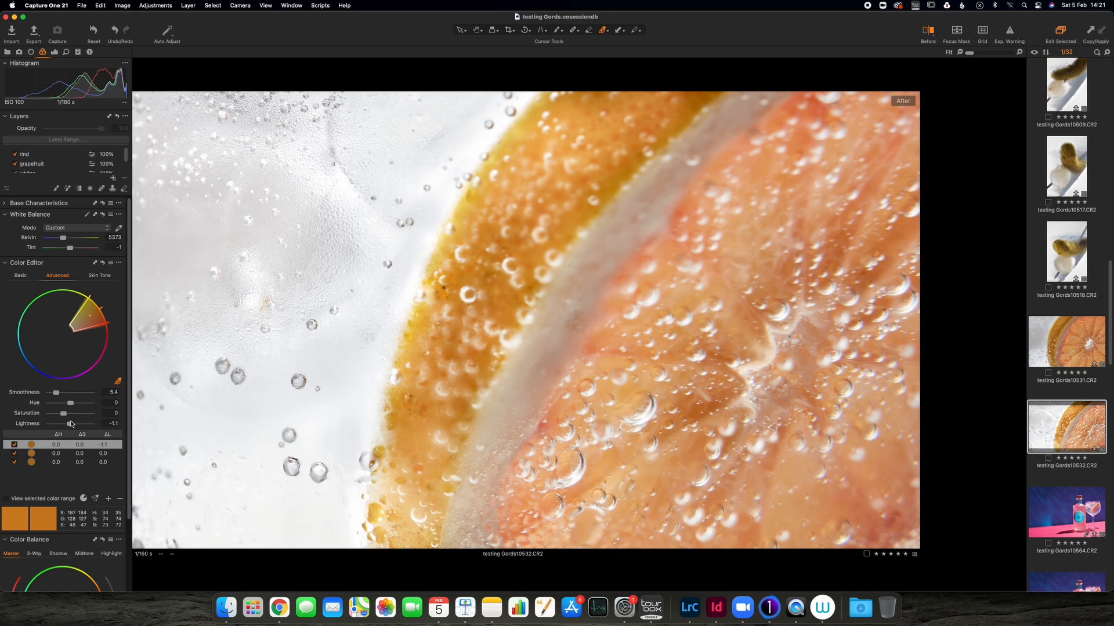
mouse_move(56, 393)
mouse_down()
mouse_move(82, 393)
mouse_move(65, 401)
mouse_up()
Turn on Chromatic Aberration and Diffraction Correction in the lens correction settings.
click(31, 52)
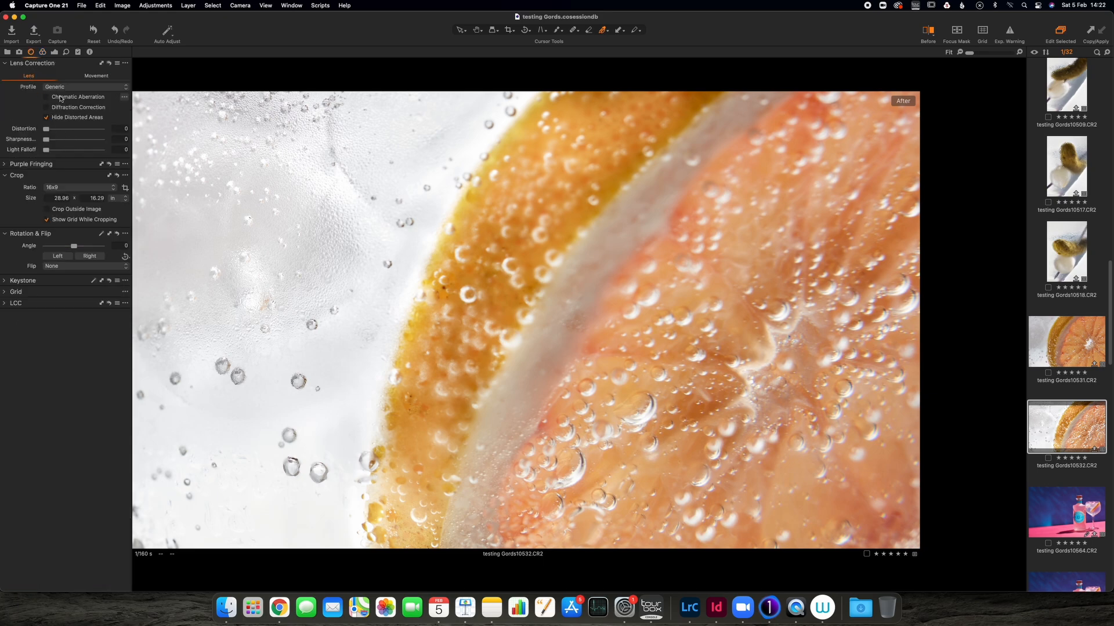
click(47, 97)
key(super+t)
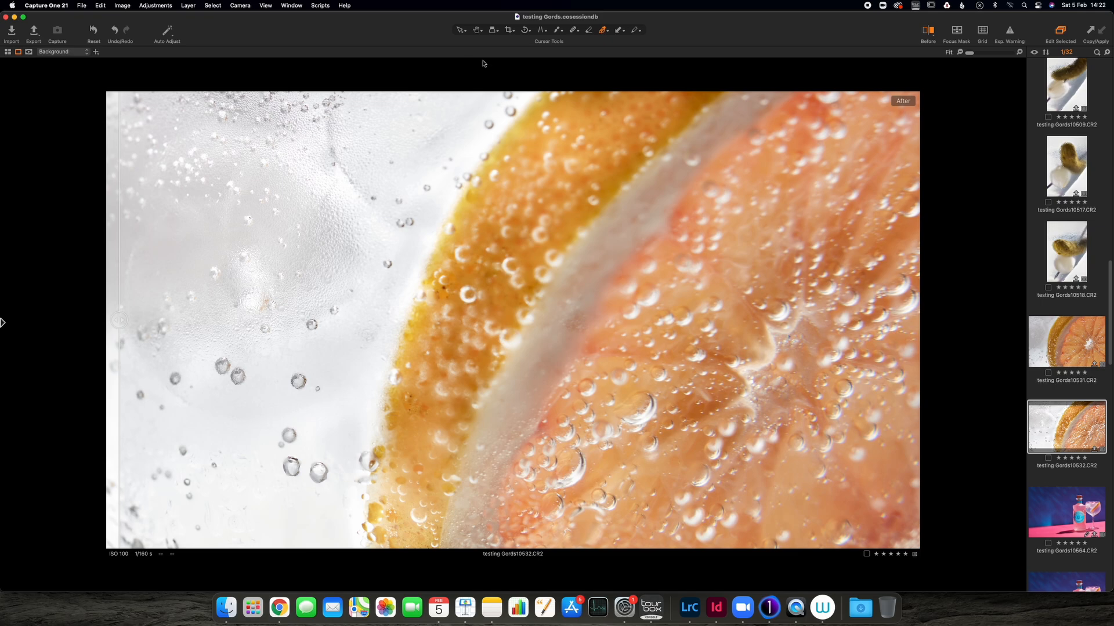
Examine the bubbles in the flesh, the rind and the white area at 100% with the Pan tool.
click(478, 33)
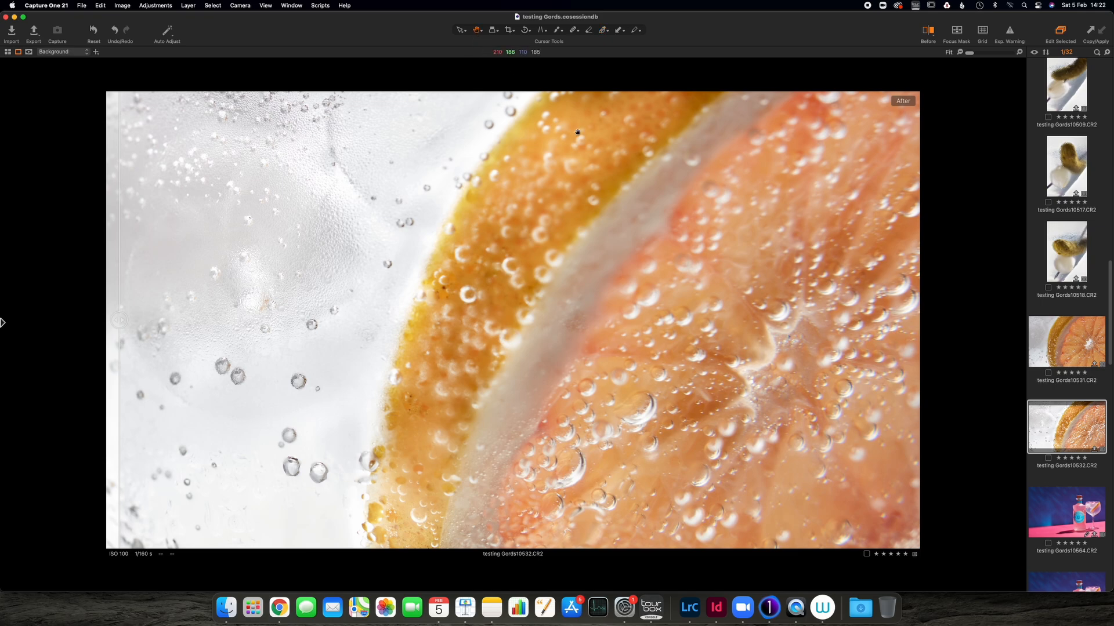
click(653, 406)
drag(357, 269, 794, 255)
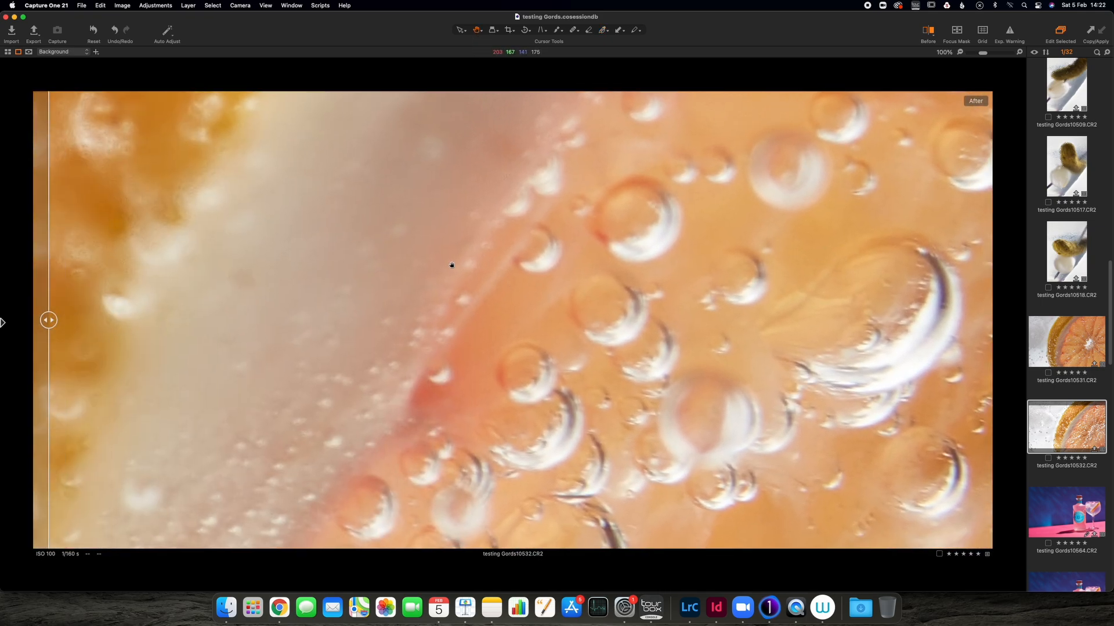
drag(452, 266, 939, 408)
drag(388, 249, 766, 186)
drag(723, 428, 696, 249)
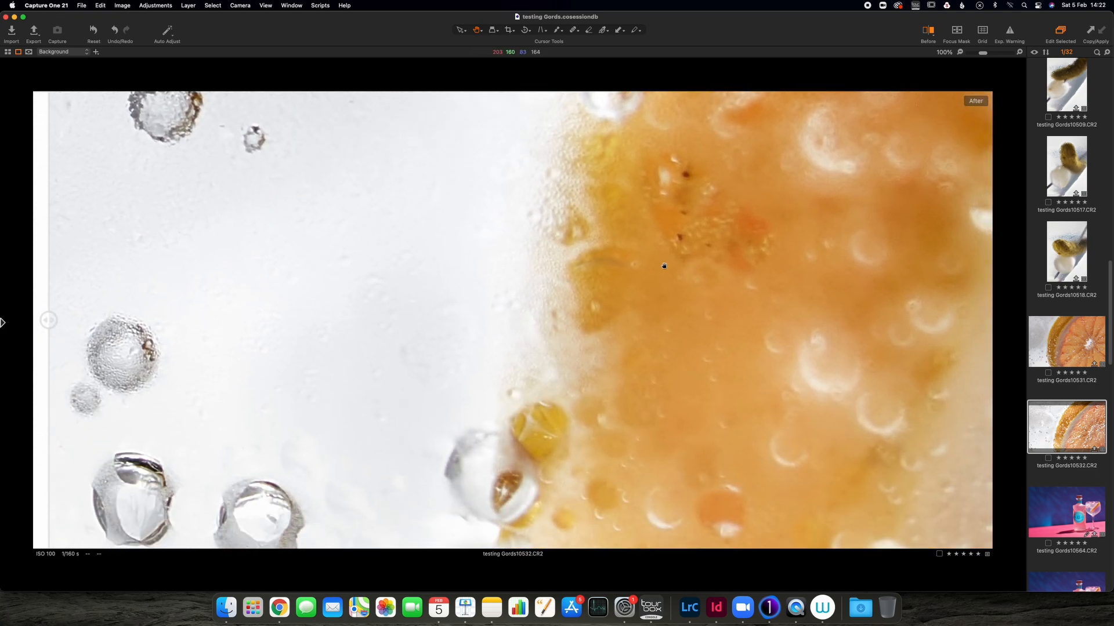
Try different Sharpness Falloff amounts in the lens correction settings.
click(3, 320)
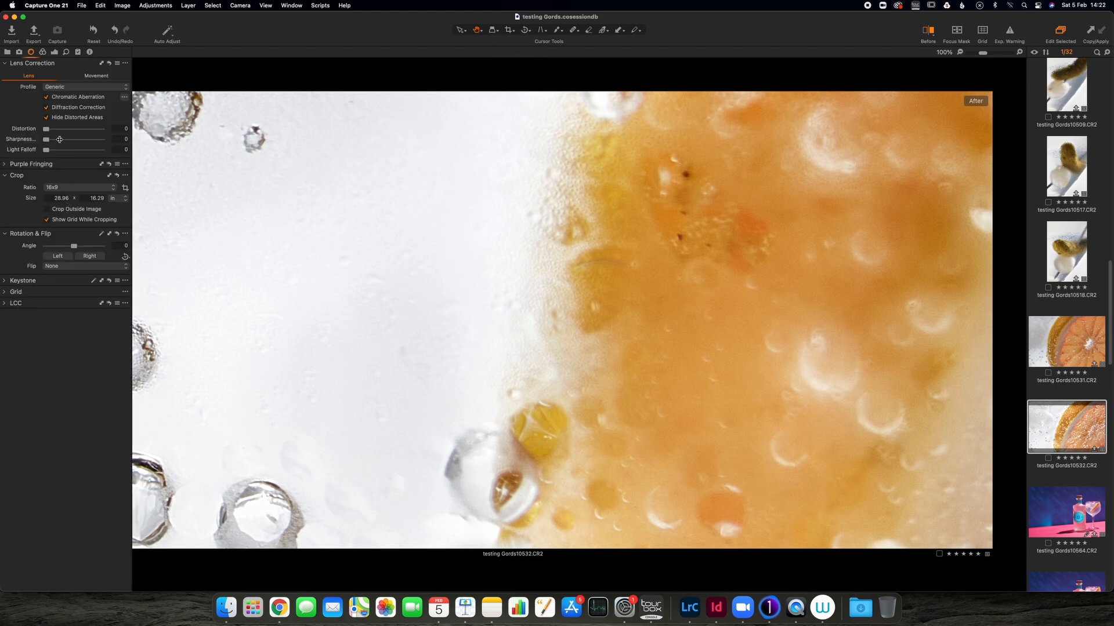
drag(60, 140, 142, 134)
drag(101, 139, 64, 141)
Set Sharpening to Amount 354, Radius 1.2 and Threshold 0.2.
click(66, 52)
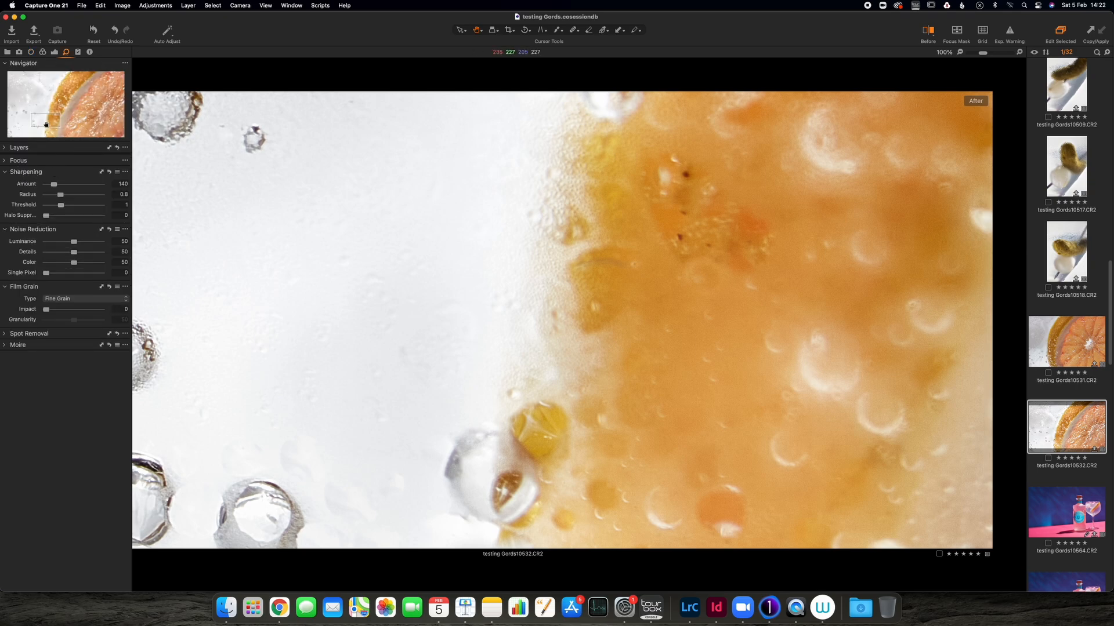
drag(56, 184, 104, 196)
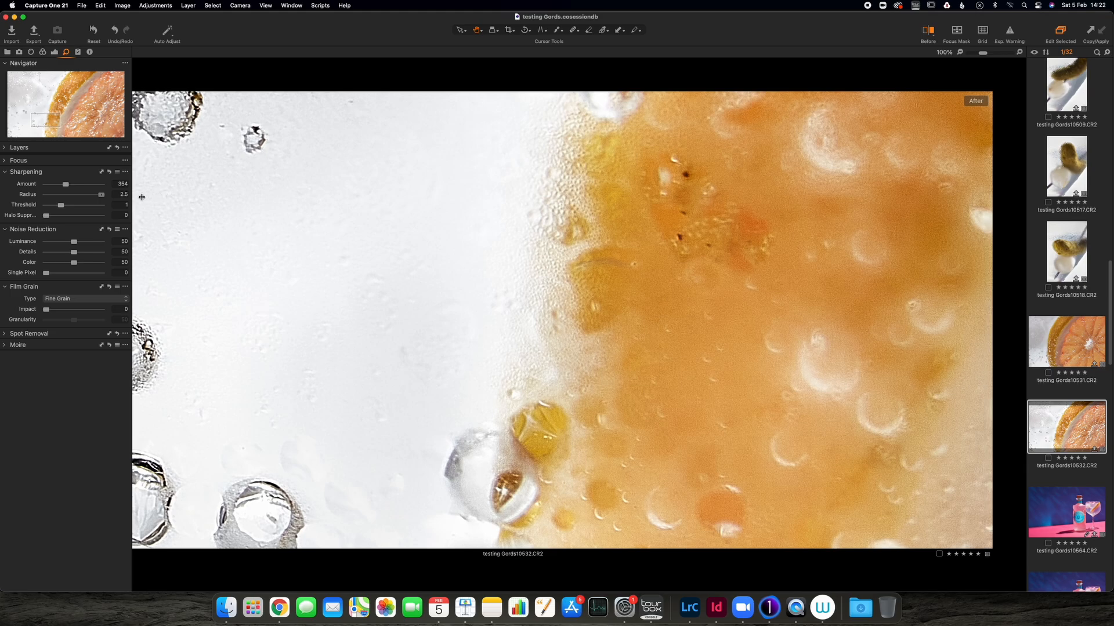
drag(102, 195, 54, 205)
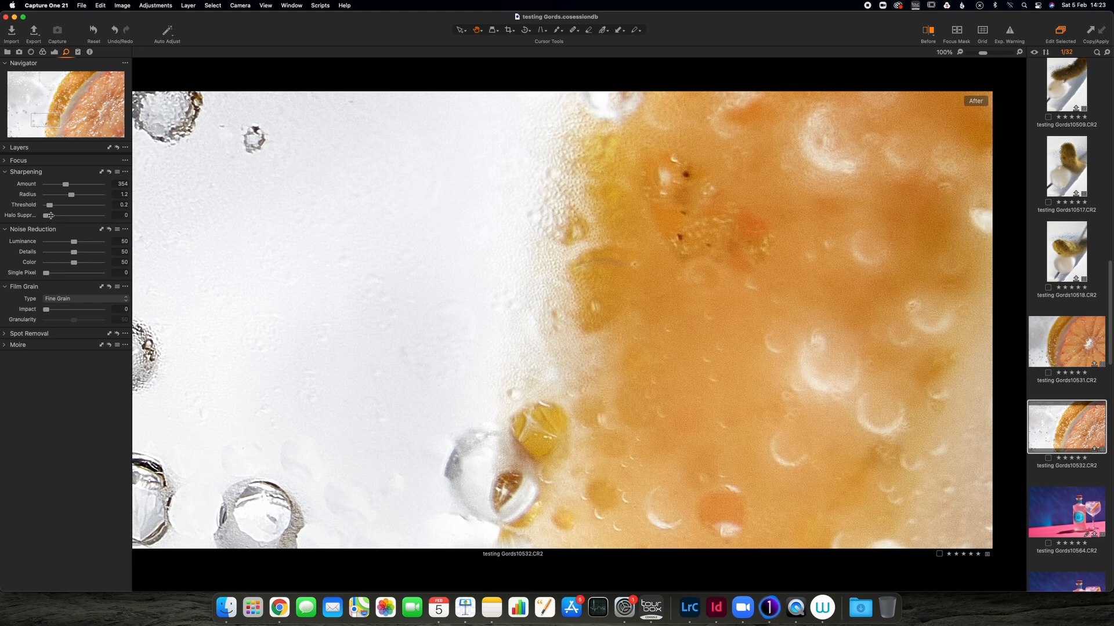
Examine the sharpening at 100% on the bubbles in the white area and across the grapefruit flesh.
key(super+t)
drag(723, 331, 304, 348)
drag(719, 380, 475, 332)
double_click(475, 332)
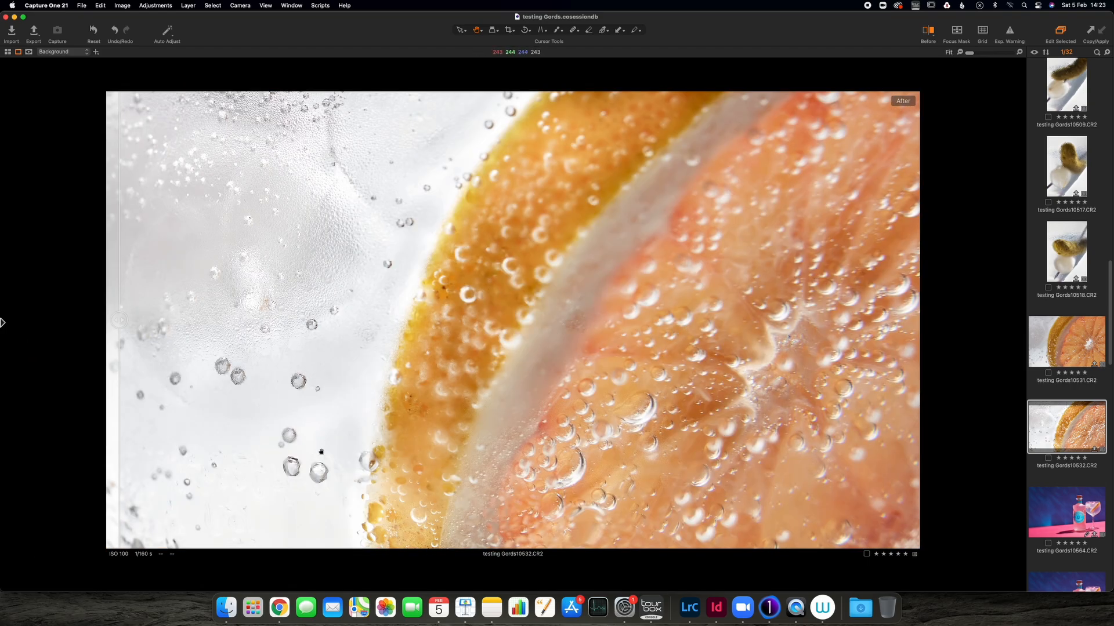
double_click(293, 458)
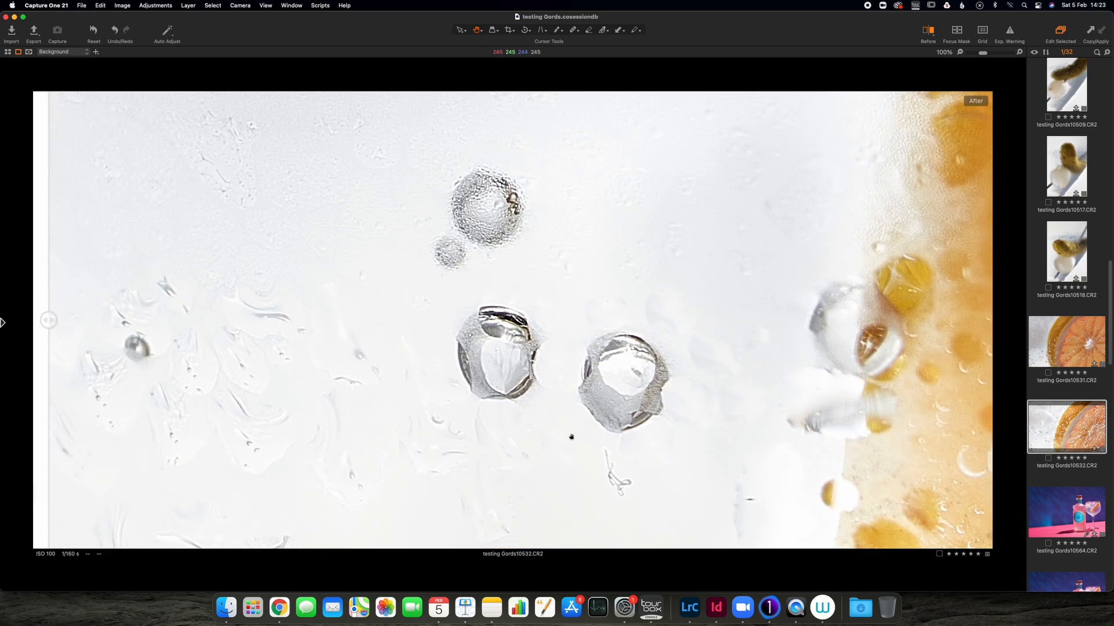
drag(570, 437, 2, 246)
drag(861, 332, 544, 158)
drag(656, 163, 400, 164)
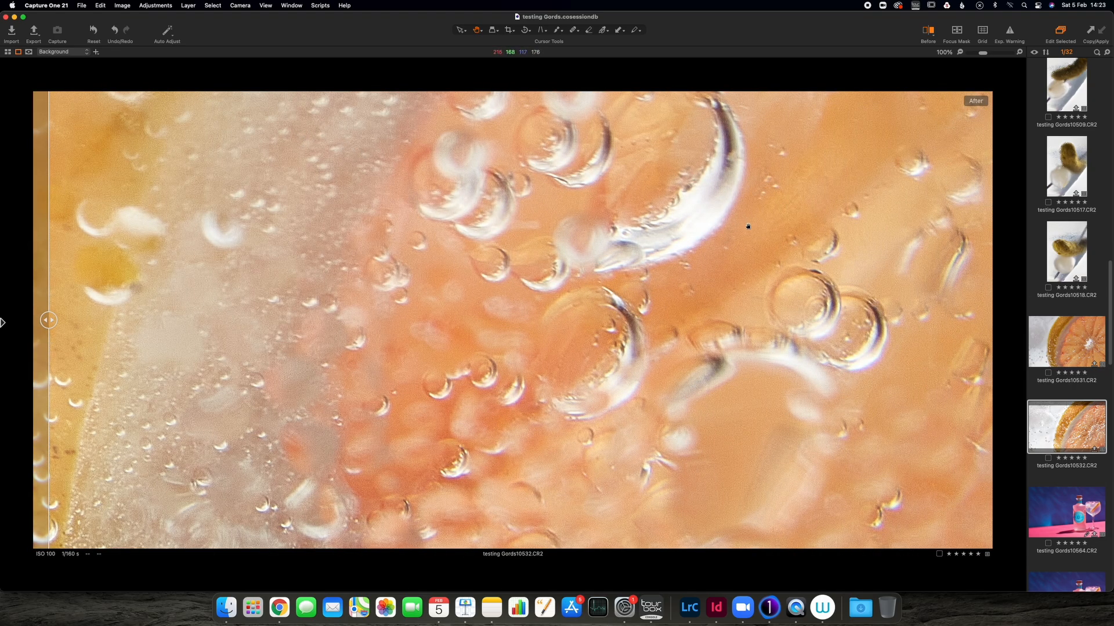
drag(748, 226, 326, 259)
drag(798, 239, 398, 363)
drag(773, 206, 503, 446)
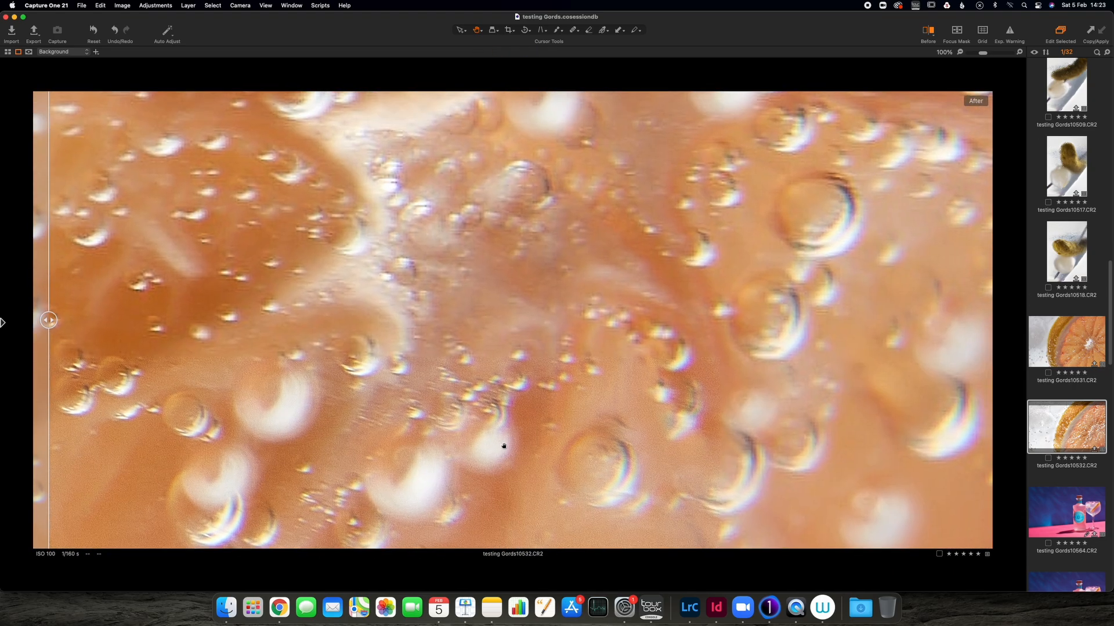
drag(574, 203, 564, 367)
drag(591, 197, 572, 430)
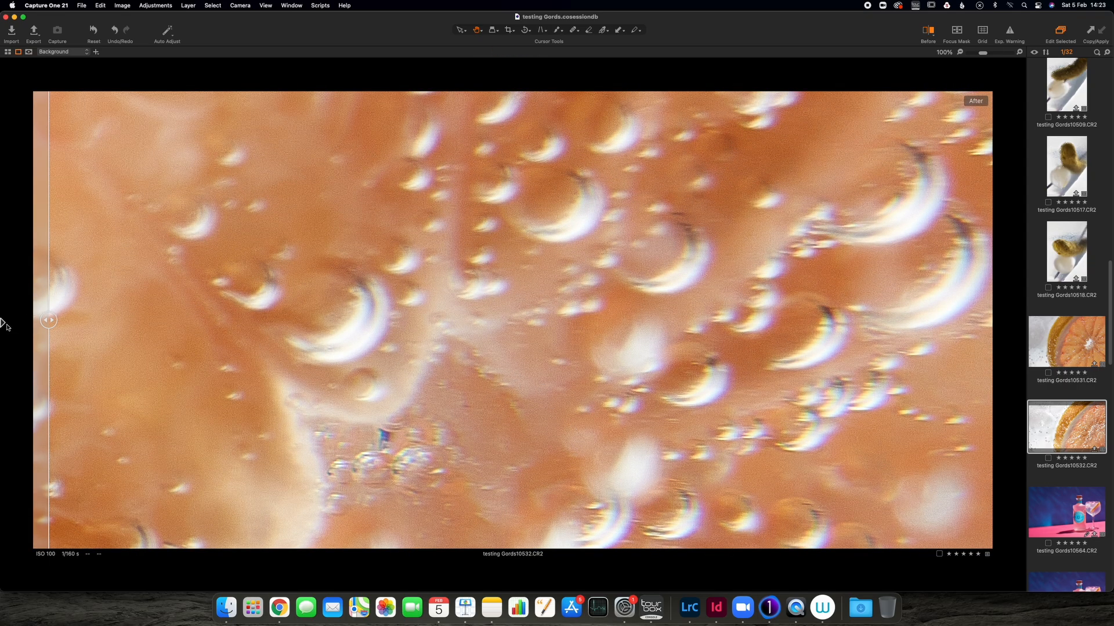
Bring the lens correction's Sharpness Falloff down to 0.
mouse_move(7, 322)
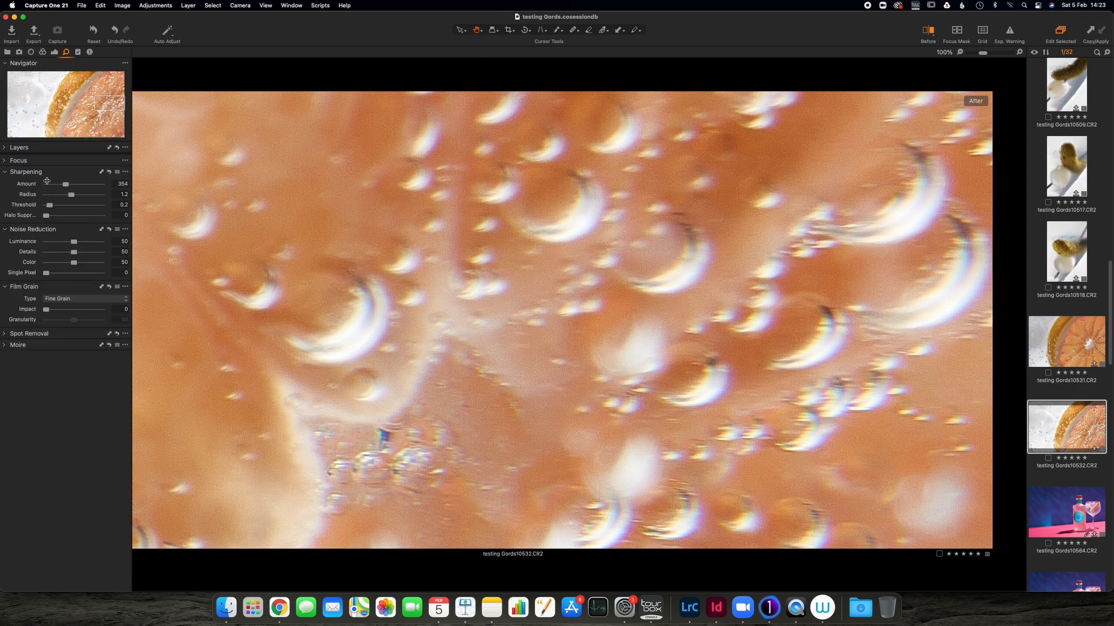
click(31, 51)
drag(61, 142, 20, 139)
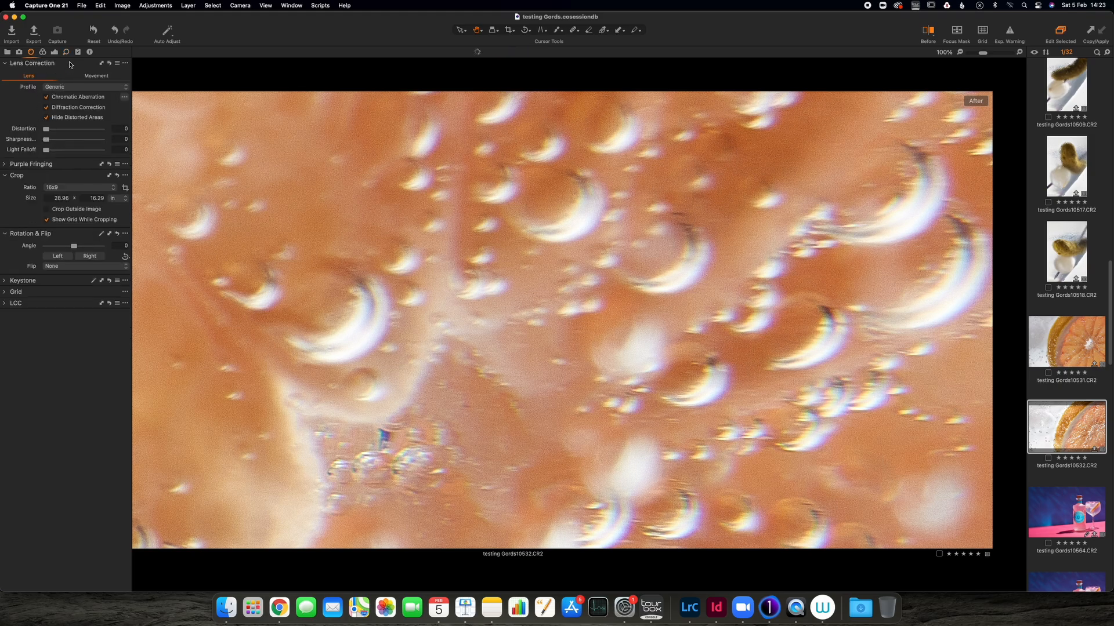
Set the Sharpening Amount to 368 and add Soft Grain film grain with a raised Impact.
click(66, 53)
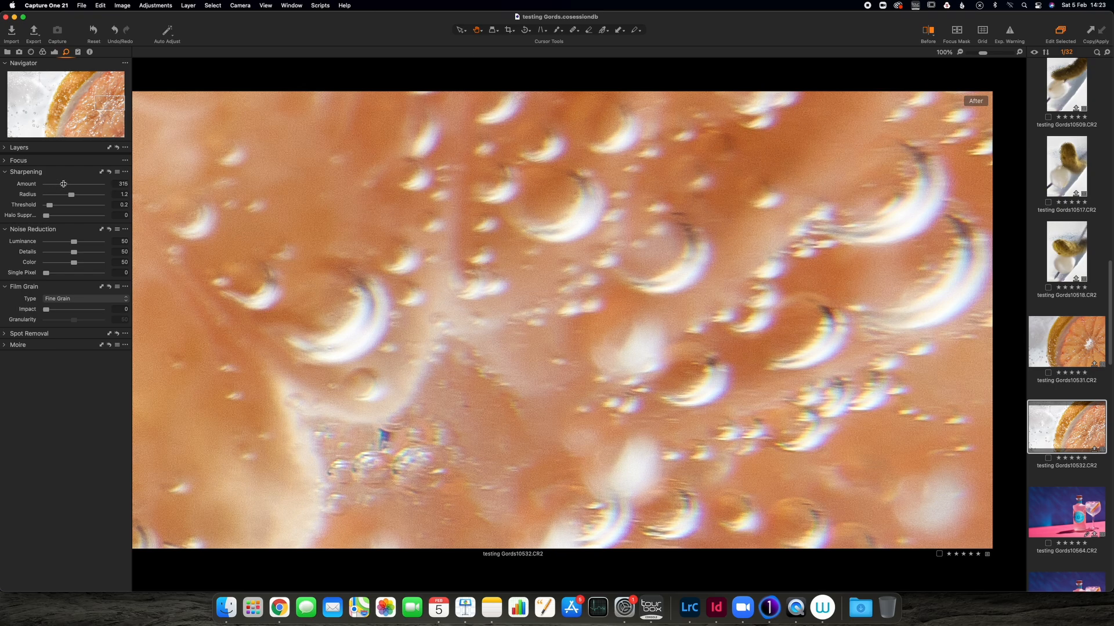
mouse_move(64, 184)
mouse_down()
mouse_move(77, 183)
mouse_move(65, 183)
mouse_up()
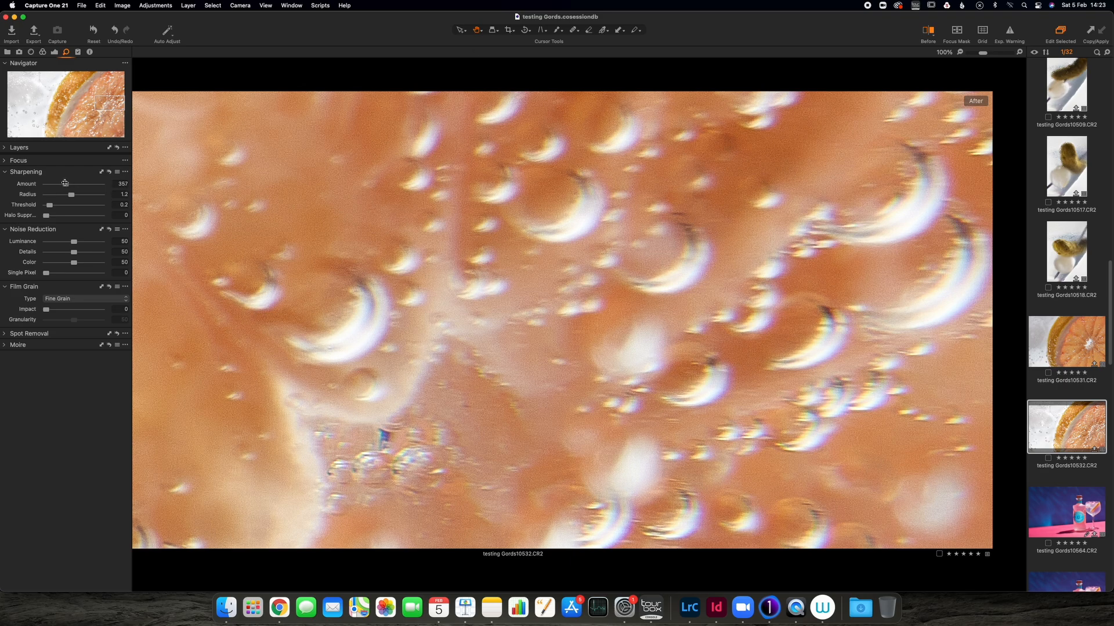
click(89, 299)
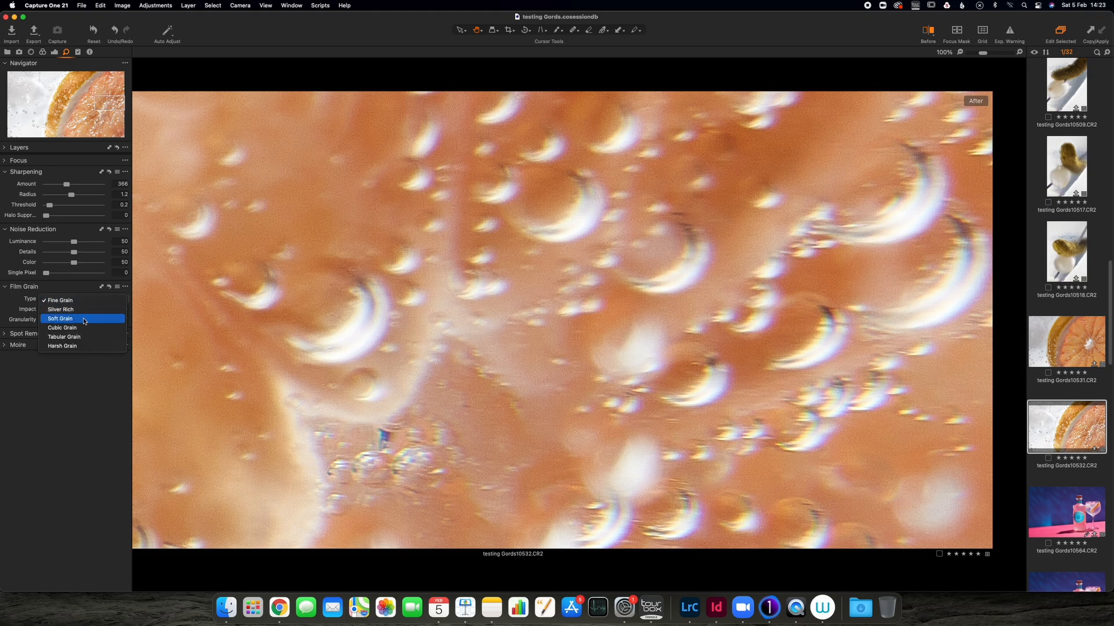
click(62, 318)
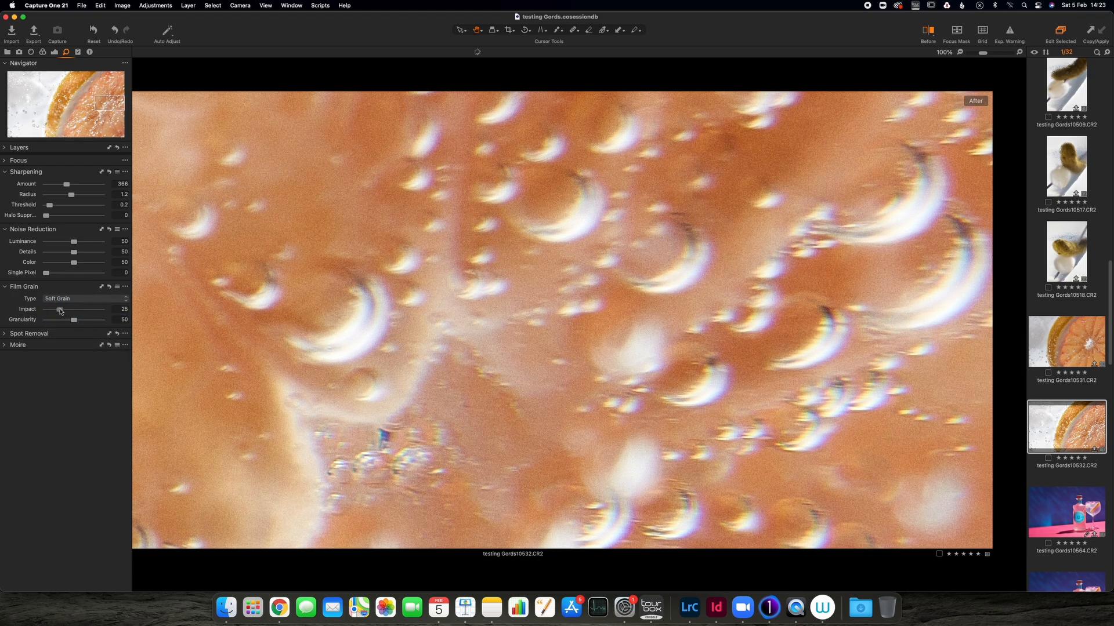
drag(61, 312, 64, 312)
Move the before/after split off the photo's edge and check the film grain on the rind at 100%, returning to the fitted view.
key(super+t)
double_click(365, 259)
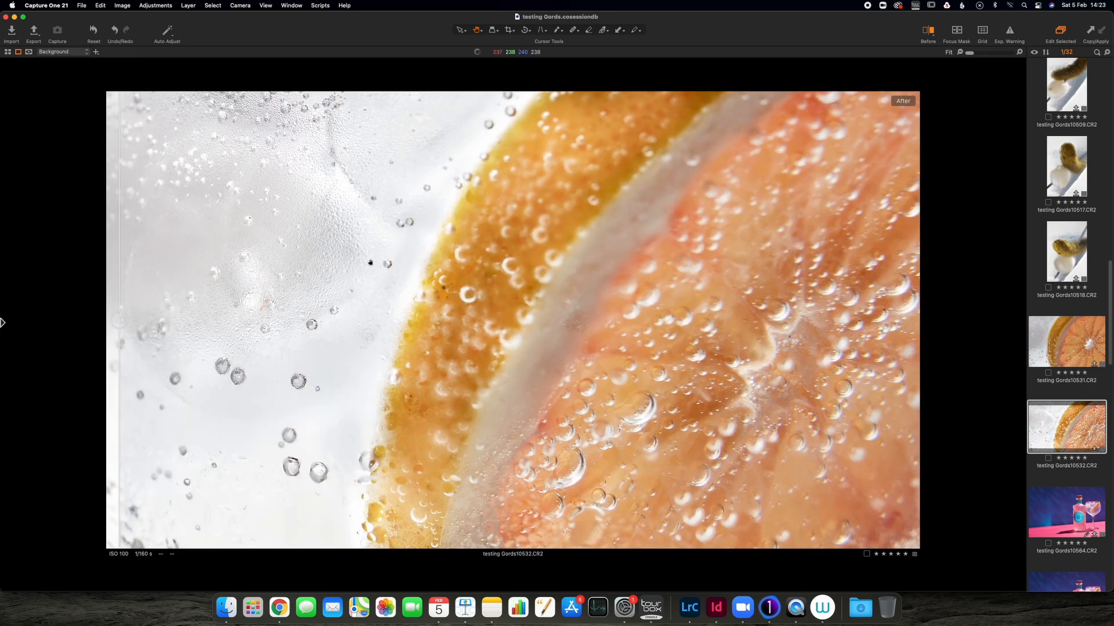
drag(111, 321, 89, 208)
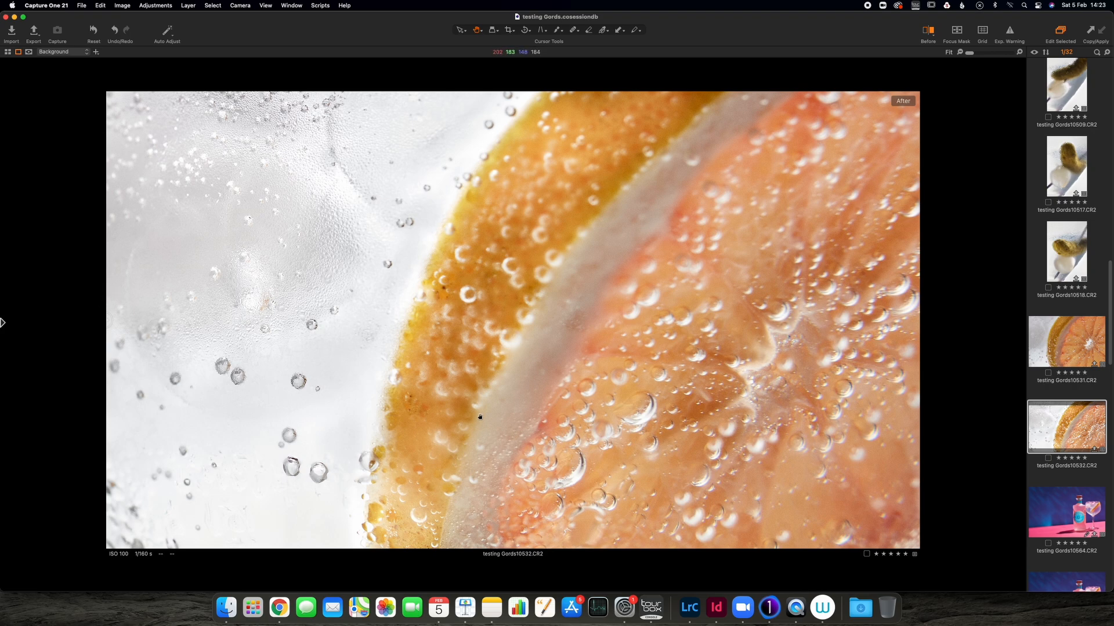
click(414, 396)
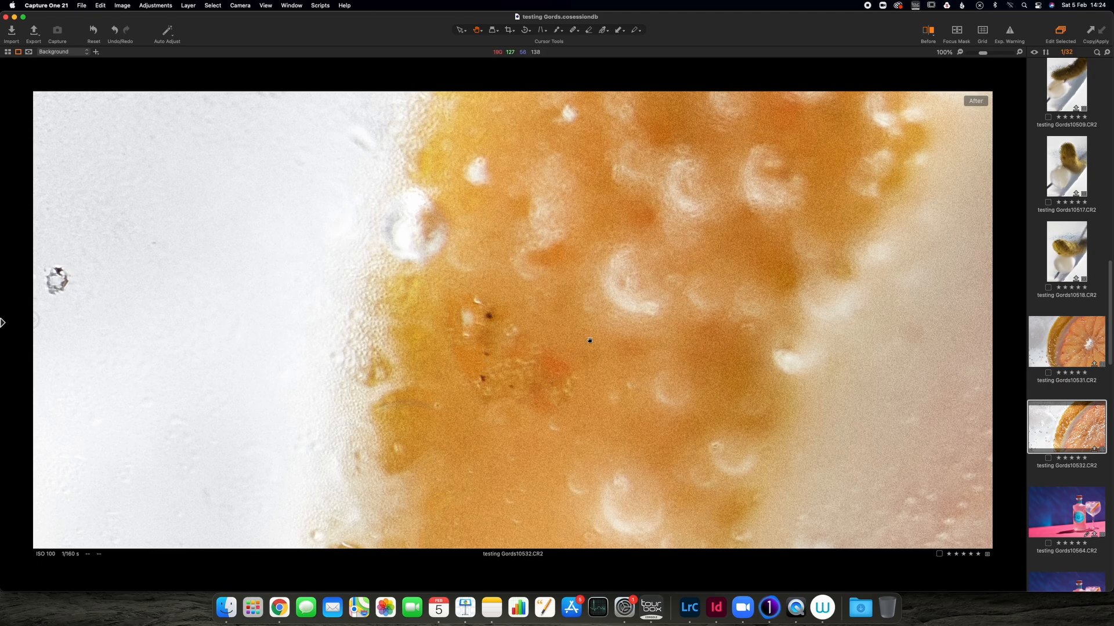
drag(652, 226, 541, 465)
drag(607, 192, 442, 403)
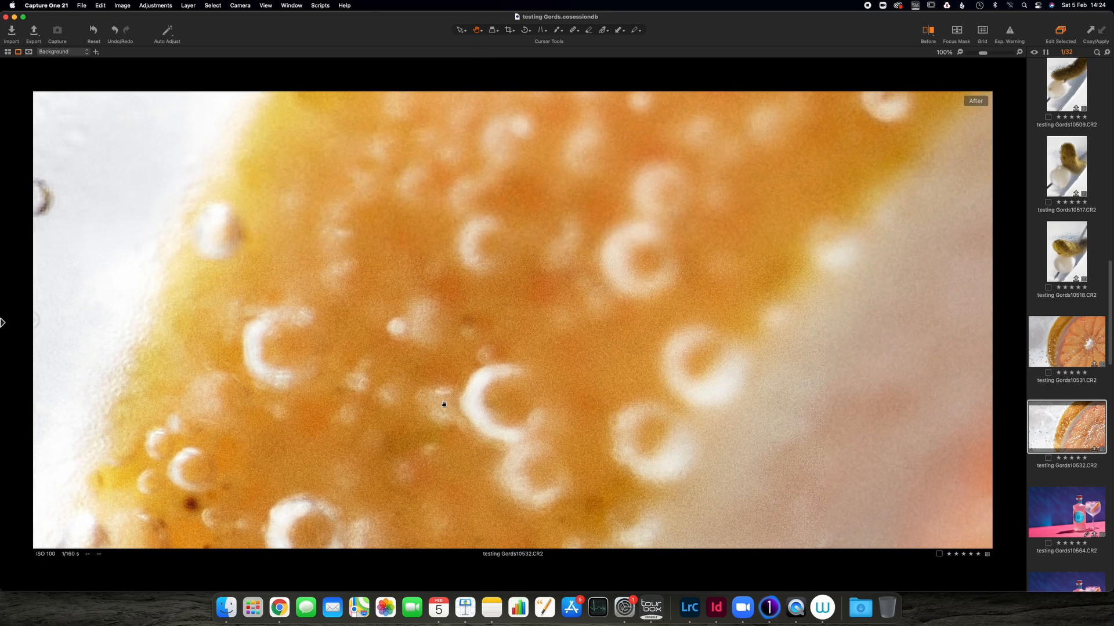
click(627, 269)
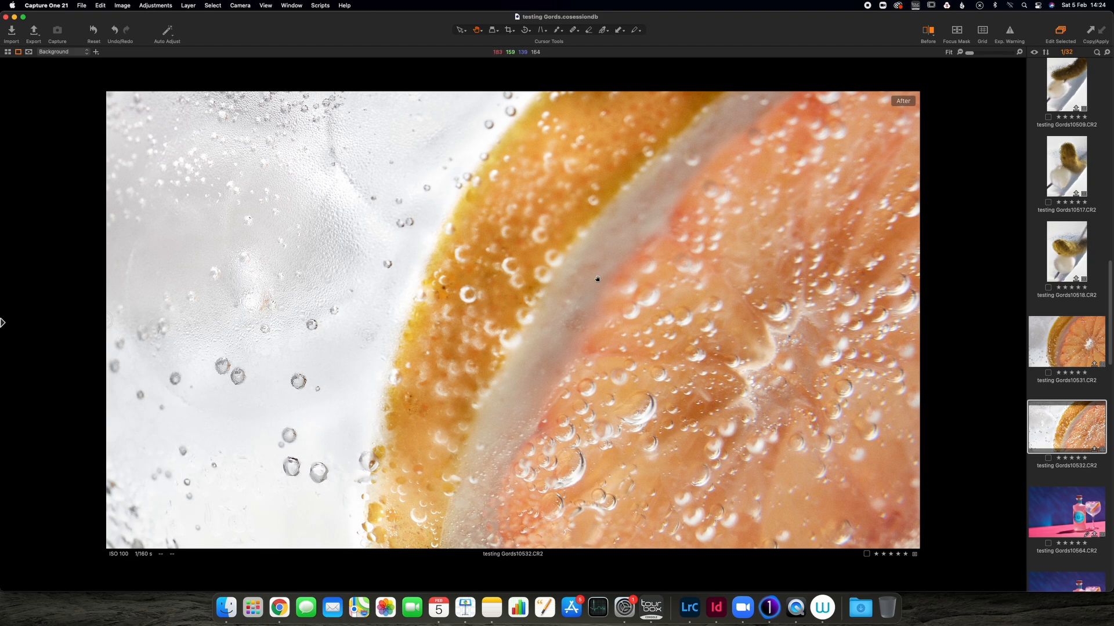